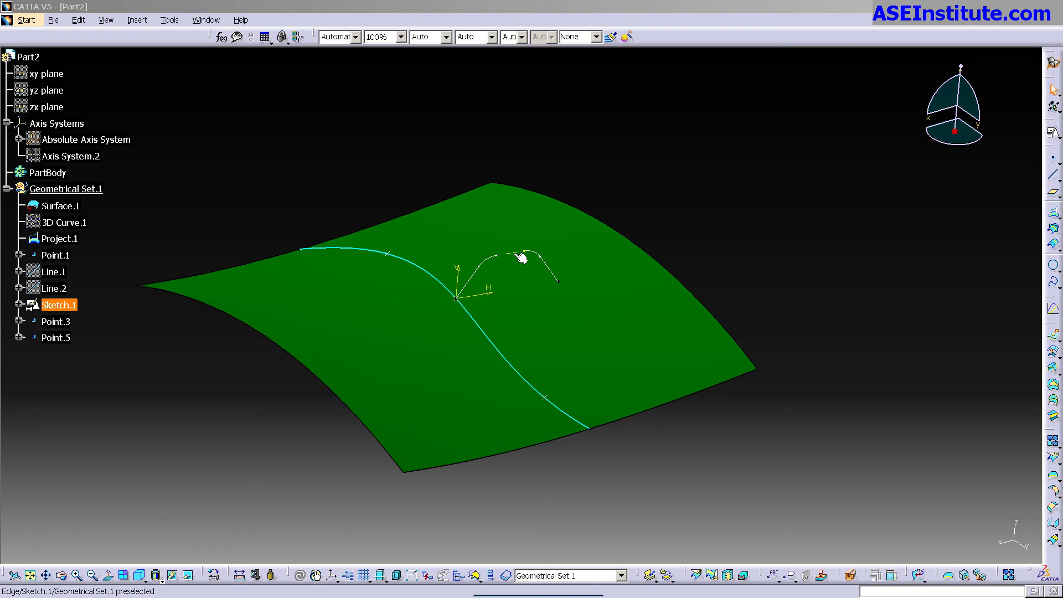
# - Create Adaptive sweep.3 by sweeping Sketch.1 along the guiding curve Project.1 over Surface.1
pyautogui.moveTo(443, 335); pyautogui.dragTo(533, 379, button='middle')
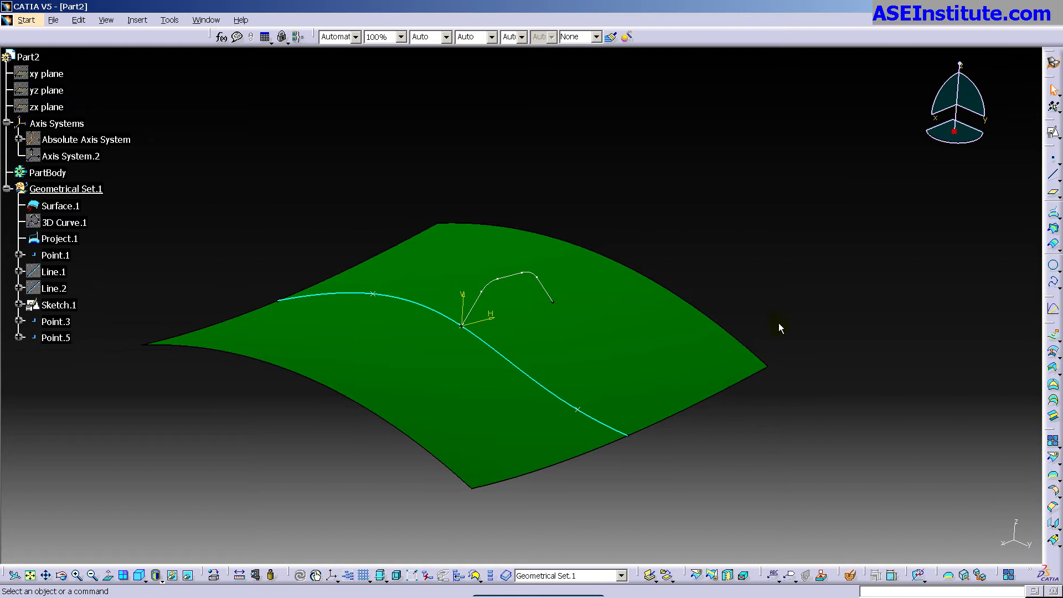
pyautogui.click(1053, 367)
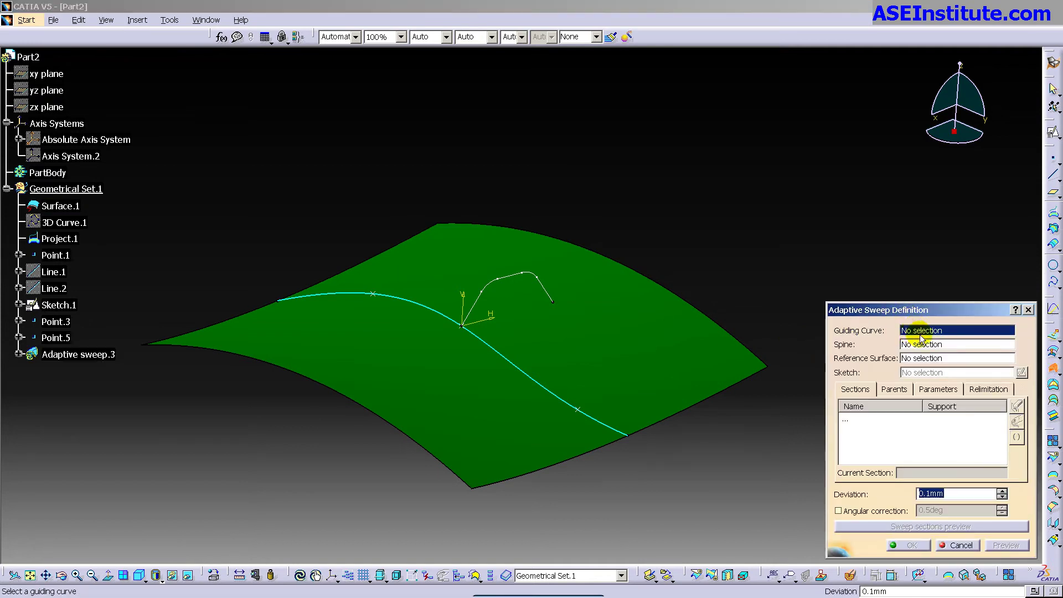
pyautogui.click(565, 400)
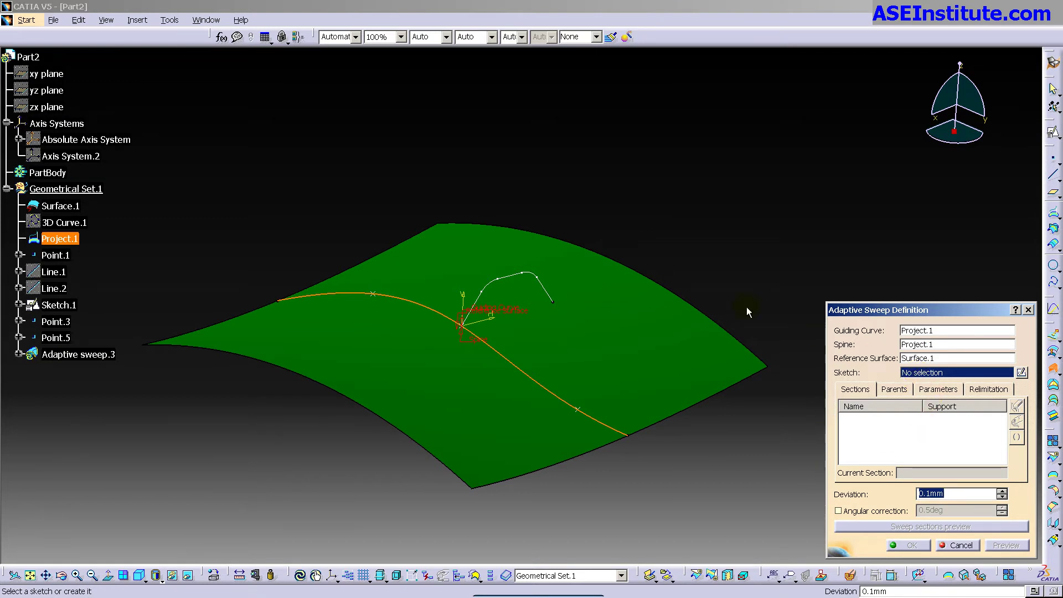
pyautogui.click(519, 278)
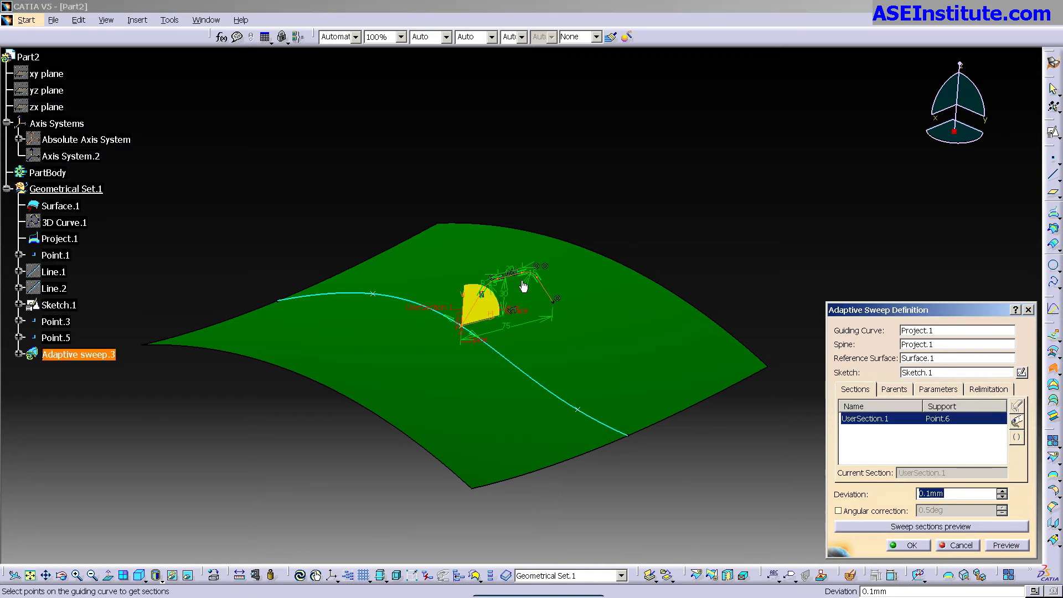
pyautogui.moveTo(563, 405)
pyautogui.mouseDown(button='middle')
pyautogui.moveTo(590, 331)
pyautogui.moveTo(553, 387)
pyautogui.moveTo(600, 382)
pyautogui.mouseUp(button='middle')
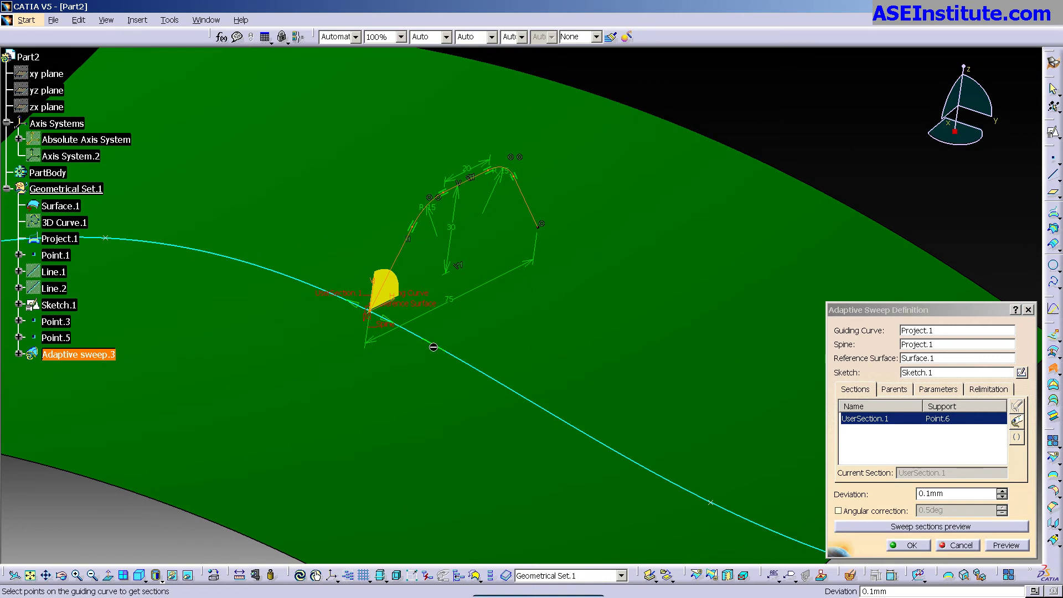
pyautogui.moveTo(600, 321); pyautogui.dragTo(551, 302, button='middle')
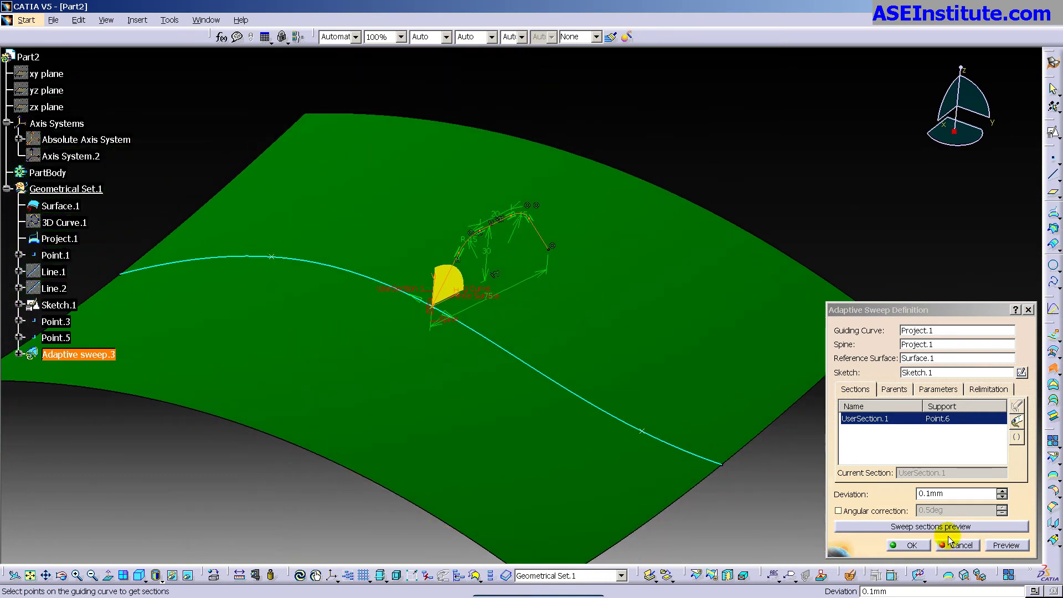
pyautogui.click(908, 545)
pyautogui.moveTo(877, 491); pyautogui.dragTo(434, 343, button='middle')
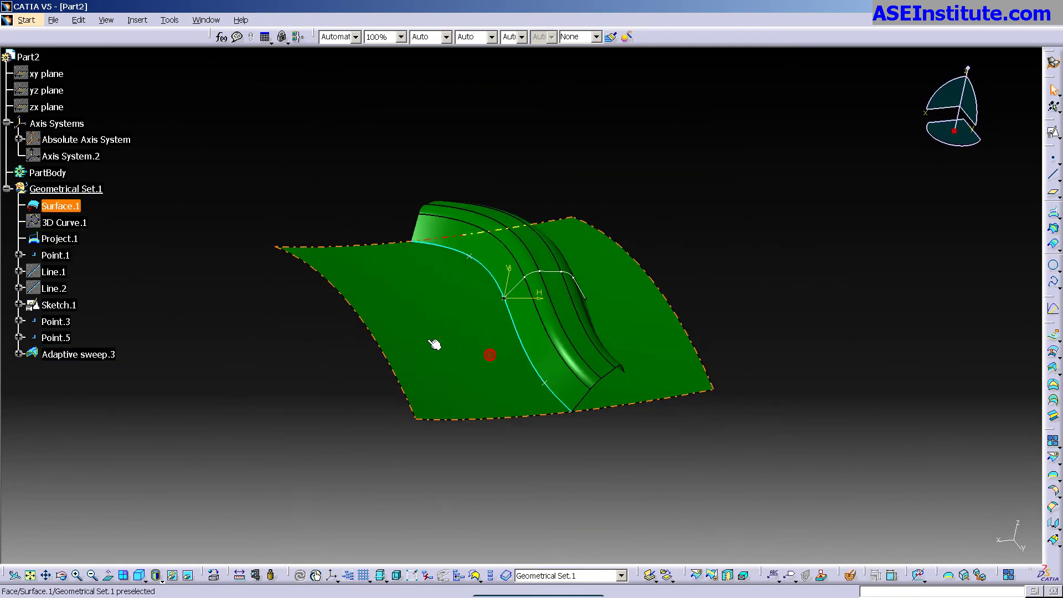
# - Recolour Surface.1 from green to tan with the Graphic Properties colour swatch
pyautogui.click(77, 210)
pyautogui.click(342, 38)
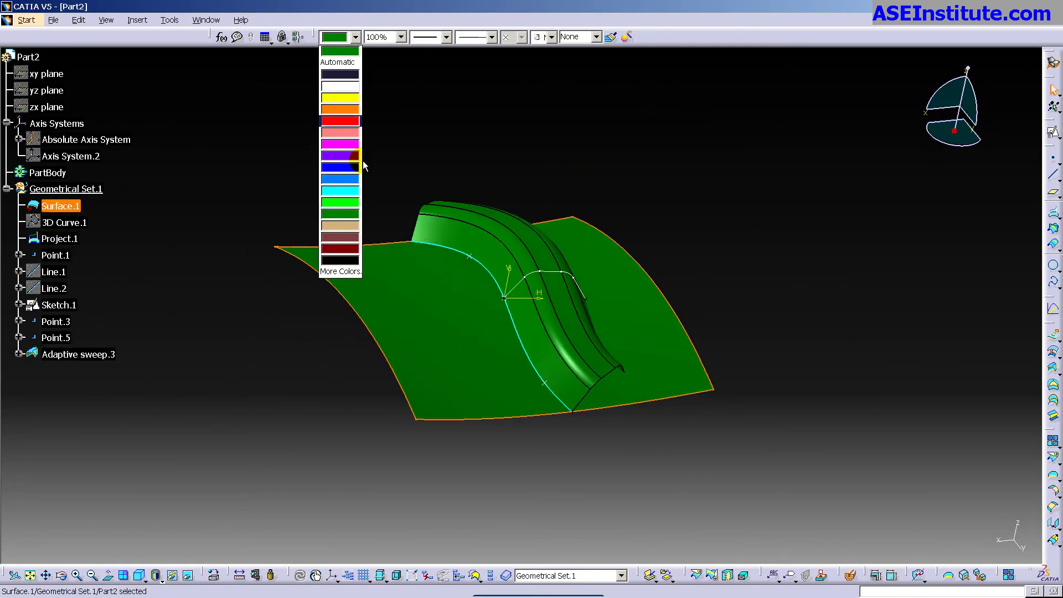
pyautogui.click(351, 226)
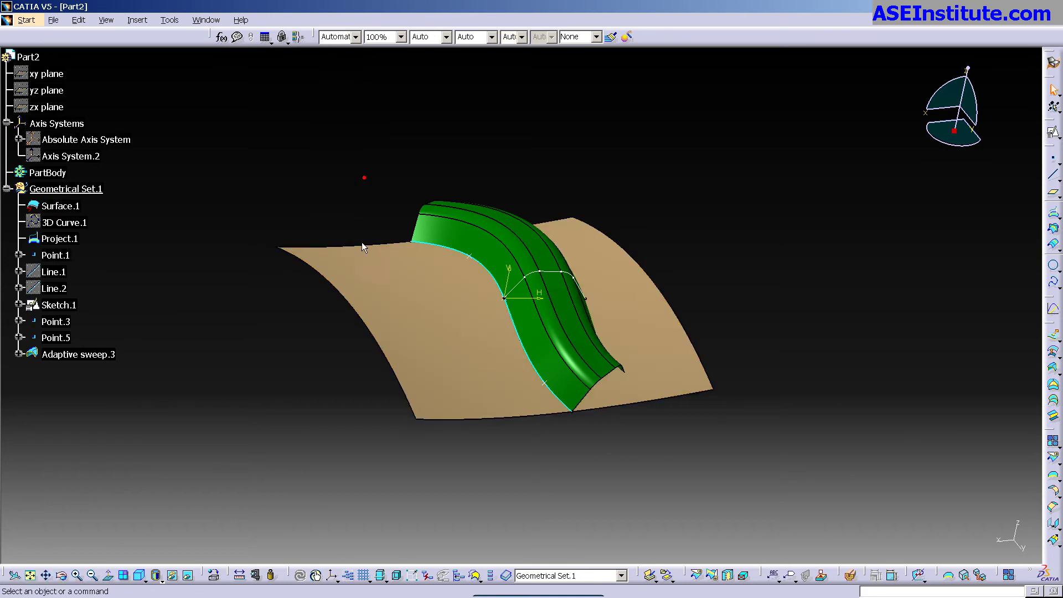
pyautogui.moveTo(361, 241); pyautogui.dragTo(607, 437, button='middle')
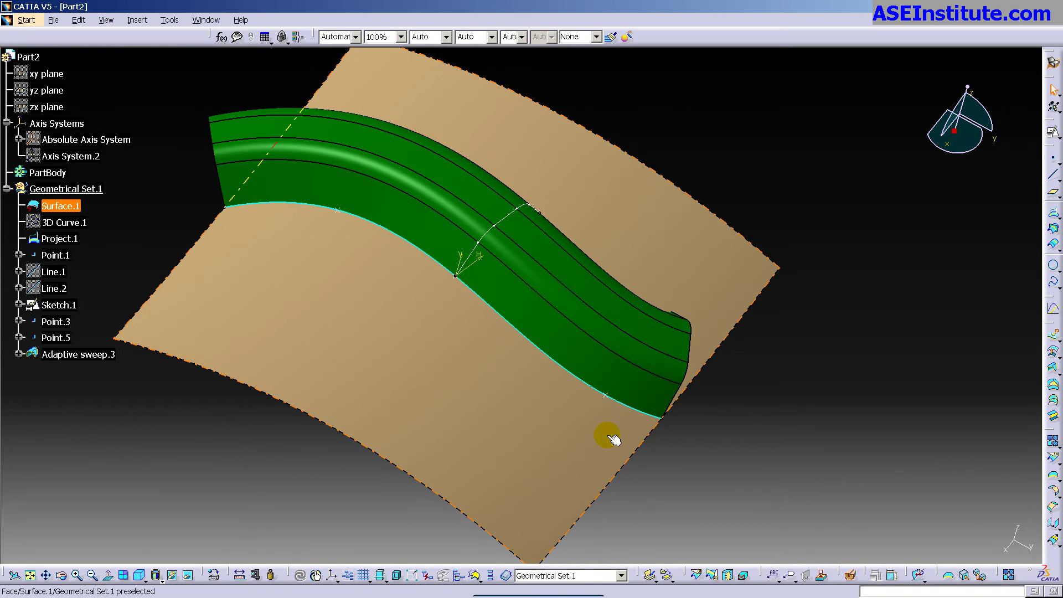
# - Reopen Adaptive sweep.3 and add UserSection.2 at Point.3
pyautogui.doubleClick(624, 389)
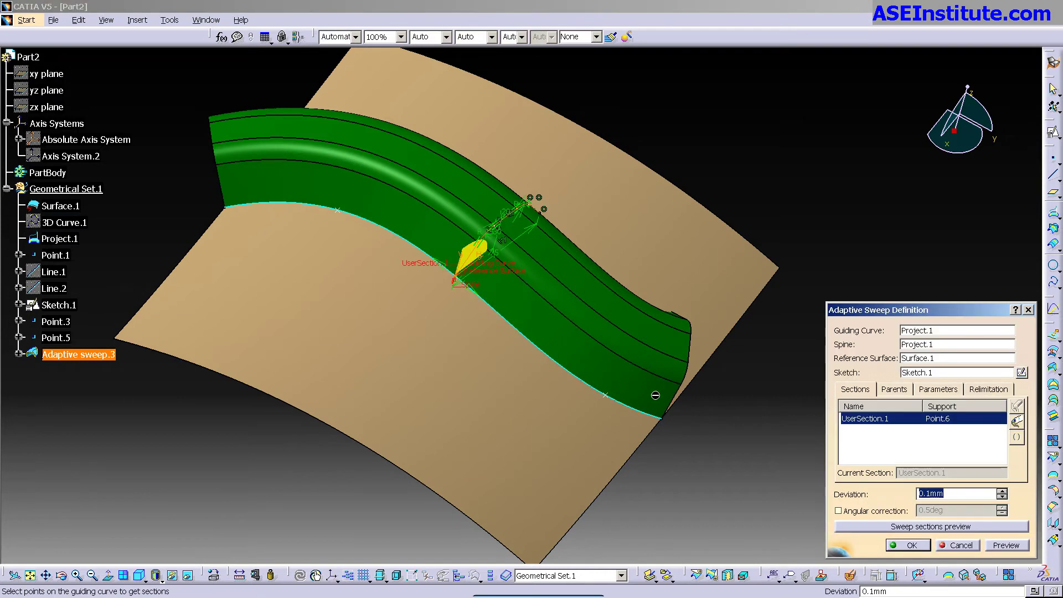
pyautogui.click(863, 419)
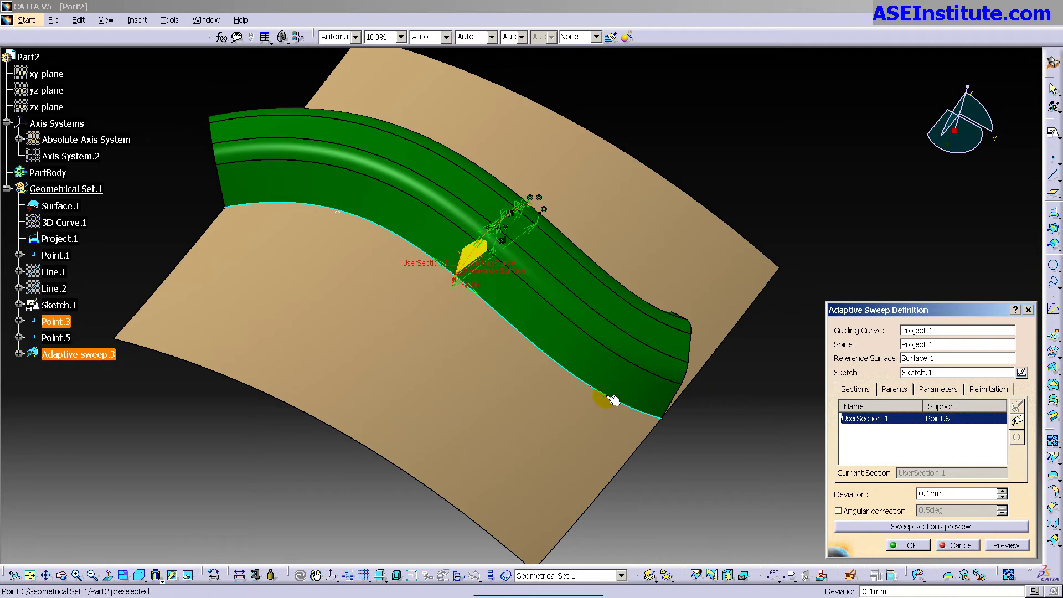
pyautogui.click(612, 399)
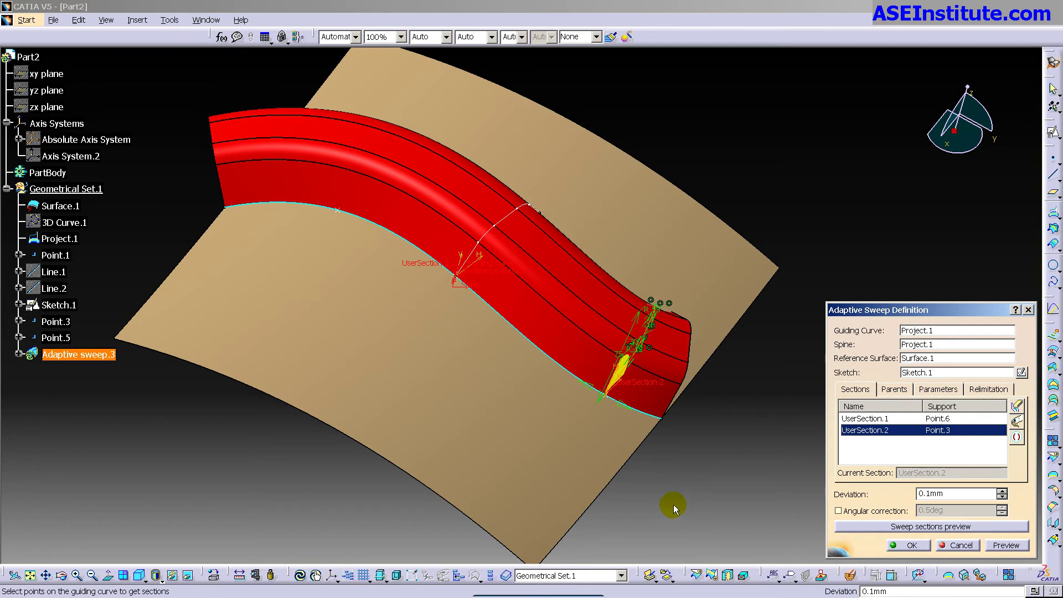
pyautogui.moveTo(673, 503); pyautogui.dragTo(438, 377, button='middle')
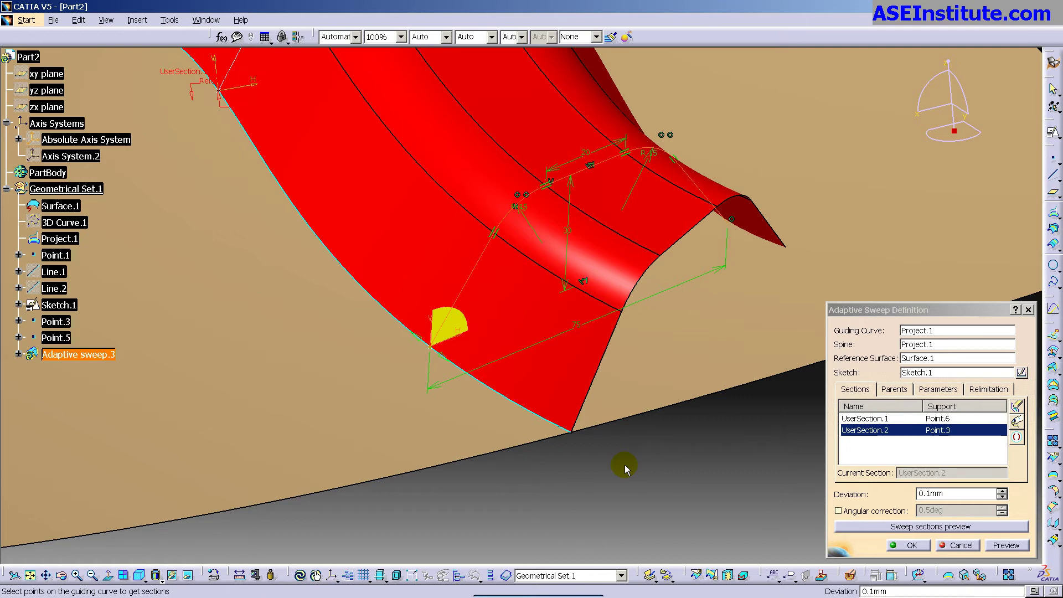
pyautogui.moveTo(605, 446); pyautogui.dragTo(547, 314, button='middle')
# - Change the section's dimensions: 30 to 55 mm, R15 to R10, 75 to 65 mm
pyautogui.doubleClick(529, 285)
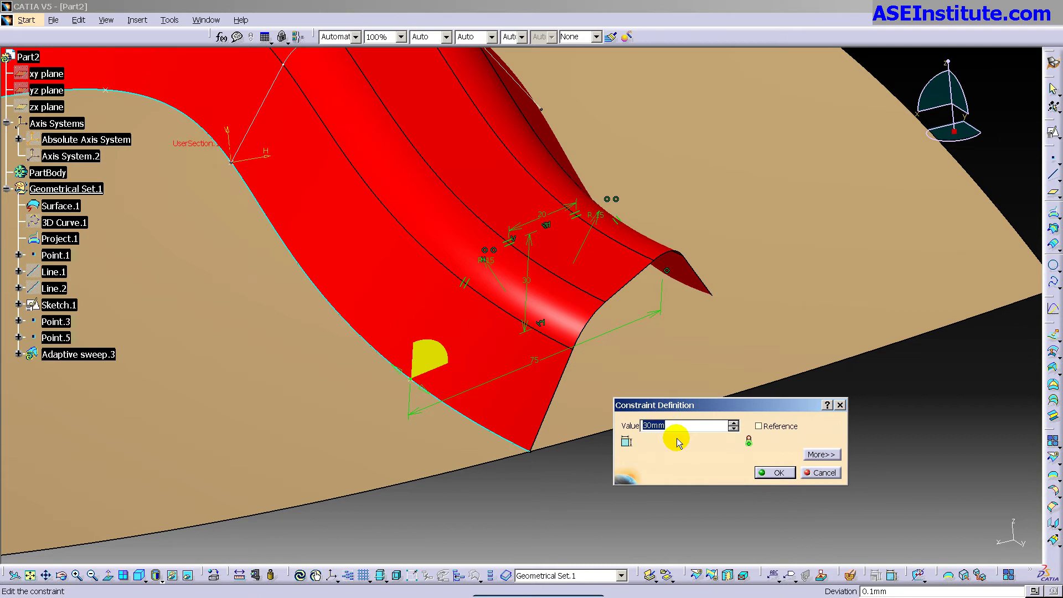
pyautogui.write('55')
pyautogui.press('Return')
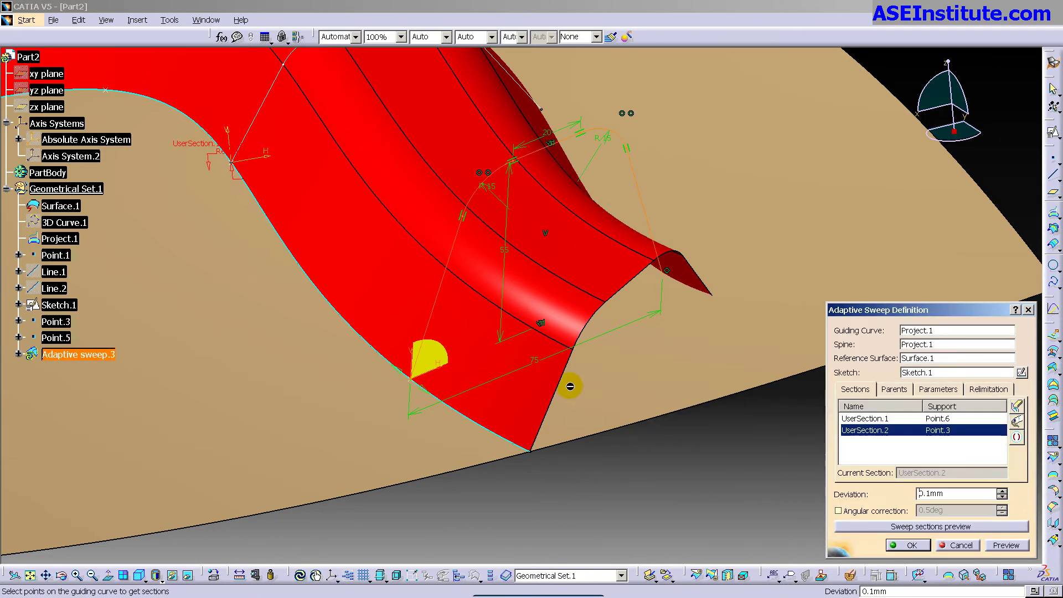
pyautogui.doubleClick(495, 192)
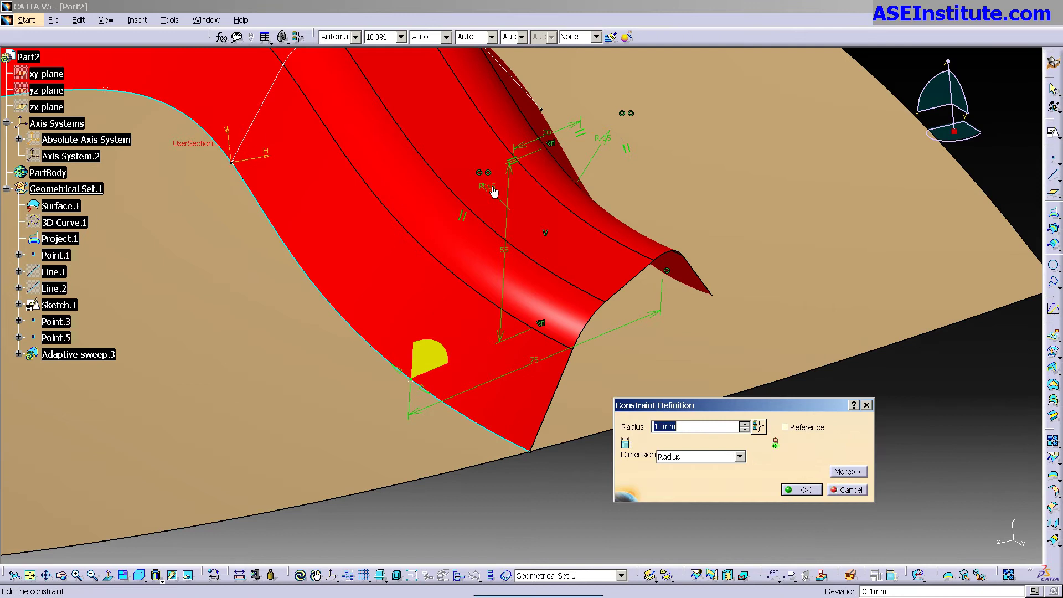
pyautogui.write('10')
pyautogui.press('Return')
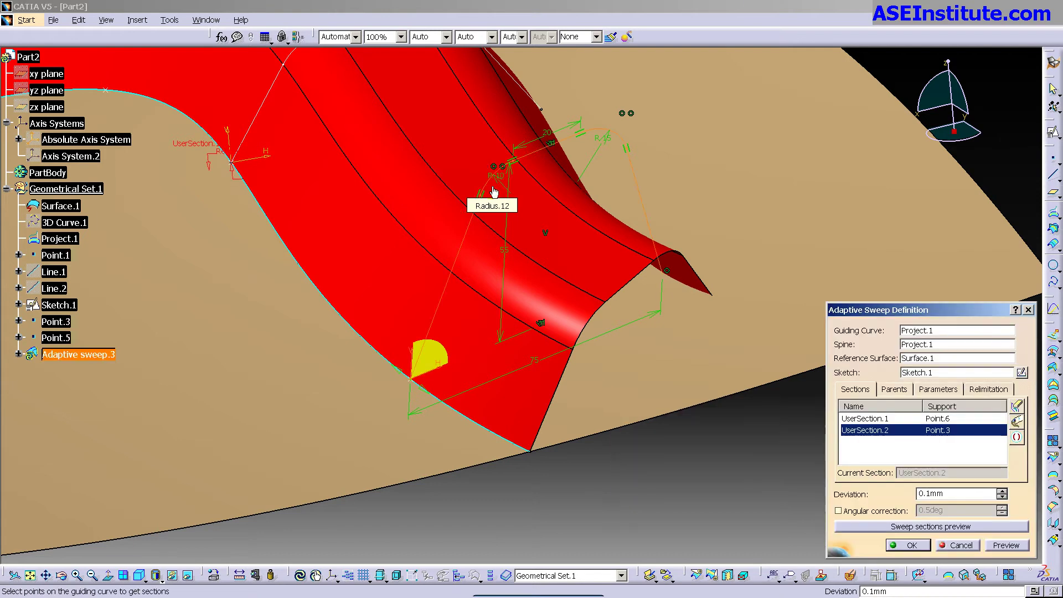
pyautogui.doubleClick(534, 361)
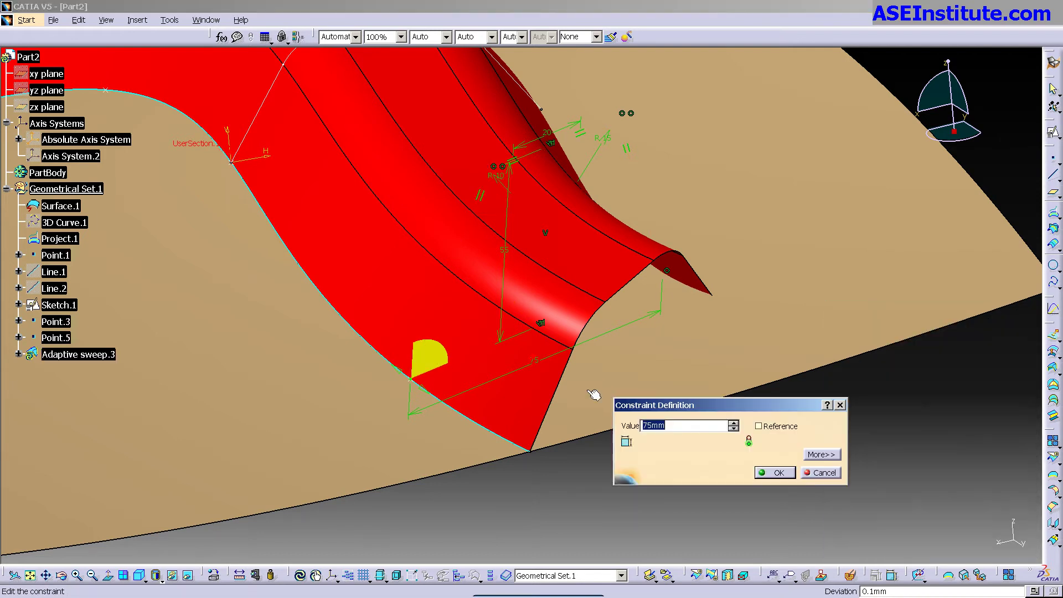
pyautogui.click(588, 390)
pyautogui.write('65')
pyautogui.press('Return')
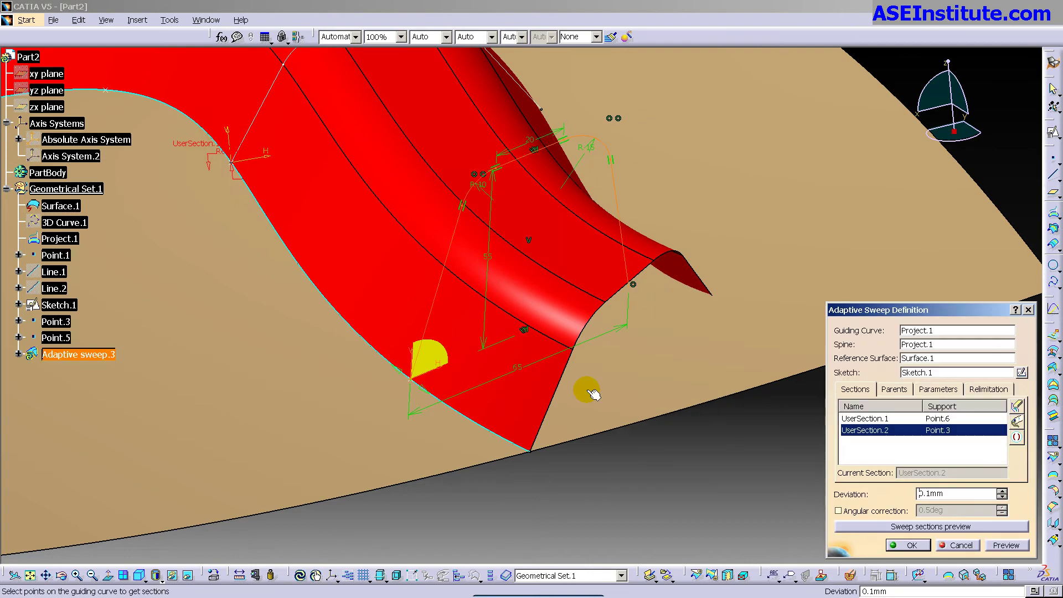
# - Apply the sweep with the reshaped UserSection.2 and view it from the side and above
pyautogui.click(908, 545)
pyautogui.moveTo(421, 361); pyautogui.dragTo(541, 406, button='middle')
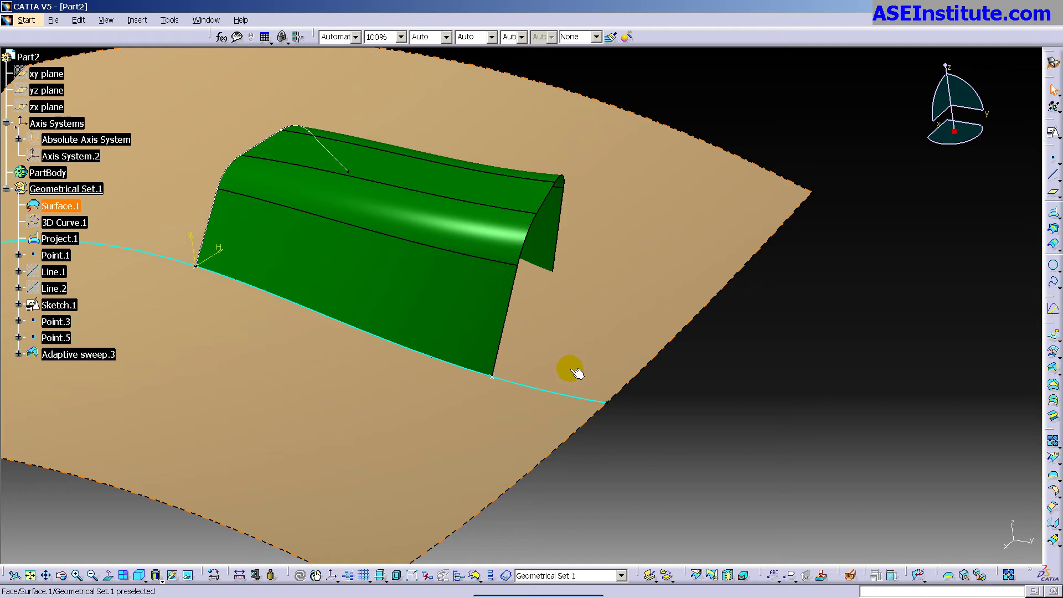
pyautogui.moveTo(622, 360); pyautogui.dragTo(558, 372, button='middle')
# - Check Point.6's Ratio=0.5 under Adaptive sweep.3 in the tree, then select the sweep
pyautogui.click(18, 355)
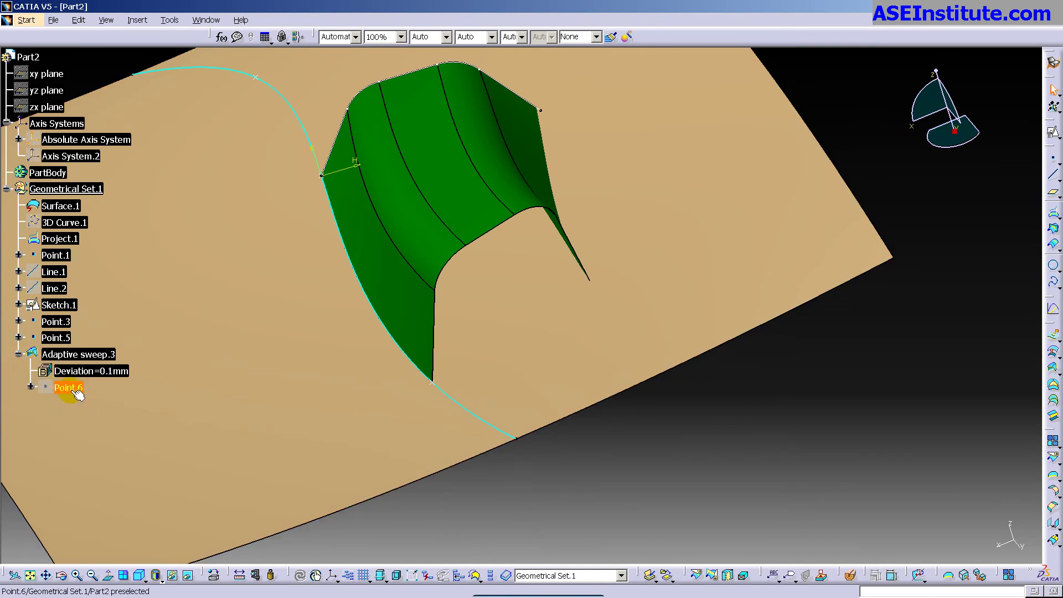
pyautogui.click(31, 386)
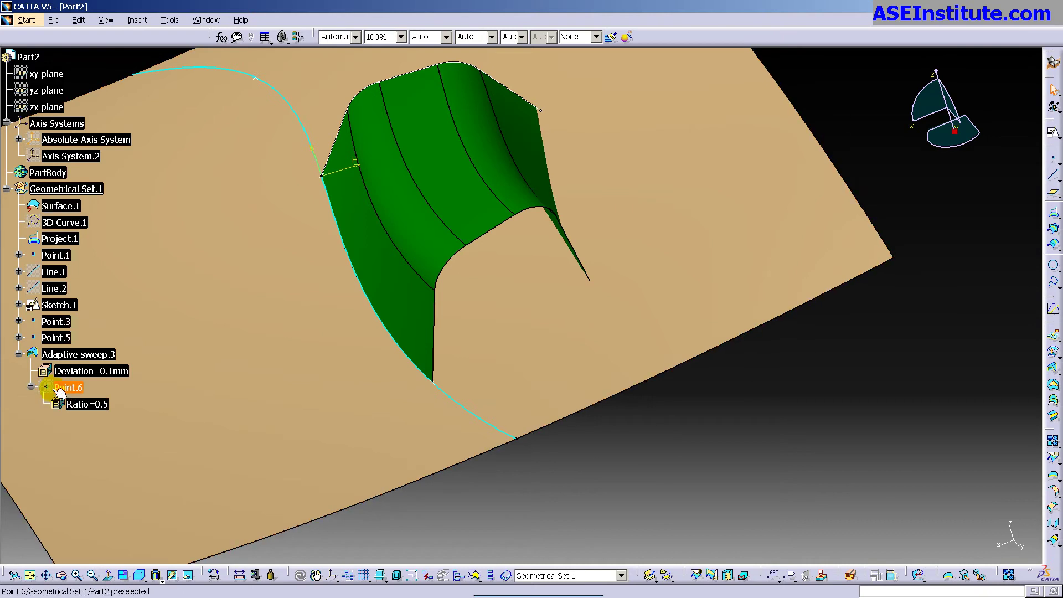
pyautogui.click(30, 387)
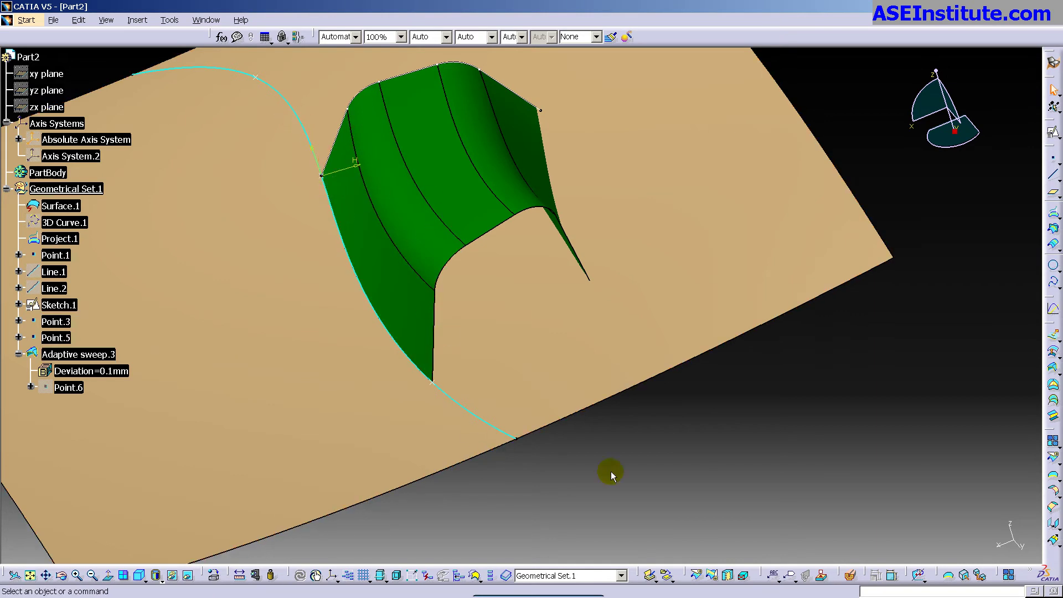
pyautogui.moveTo(415, 391); pyautogui.dragTo(464, 385, button='middle')
pyautogui.click(446, 282)
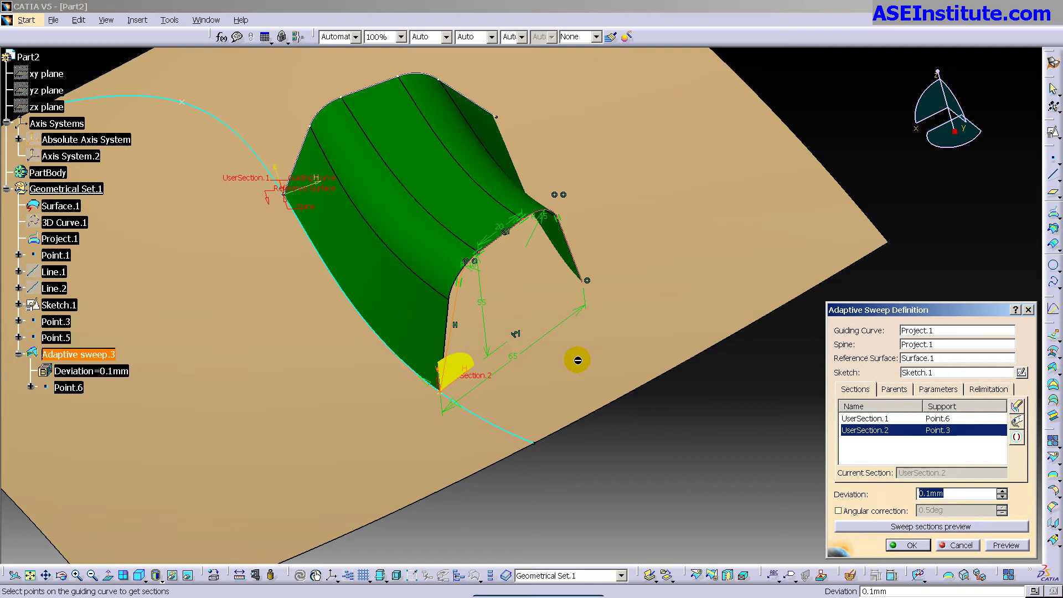
# - Add a third section, UserSection.3, at Point.5
pyautogui.moveTo(493, 277); pyautogui.dragTo(662, 415, button='middle')
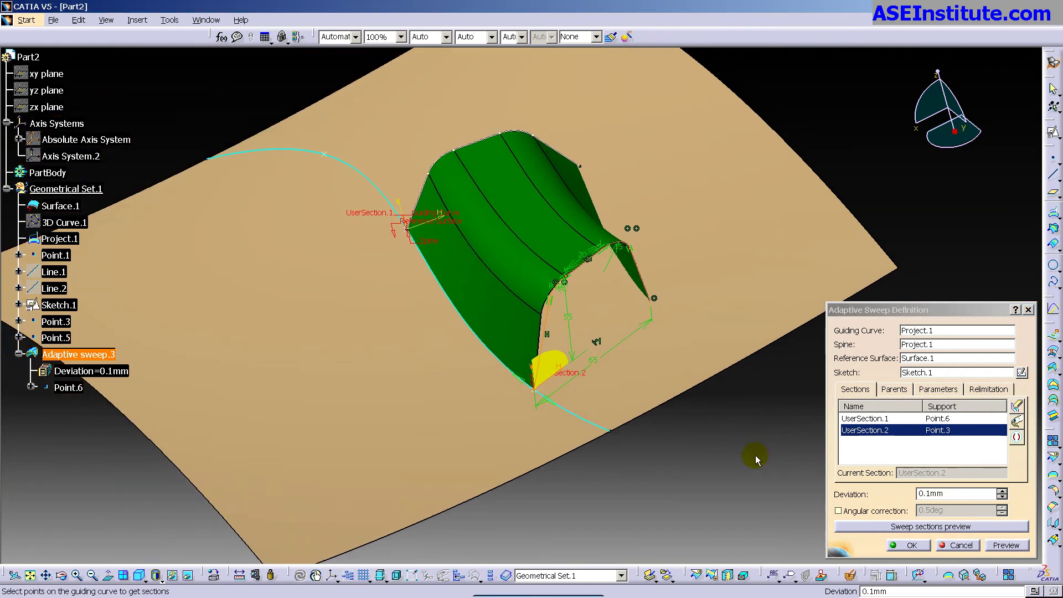
pyautogui.click(325, 155)
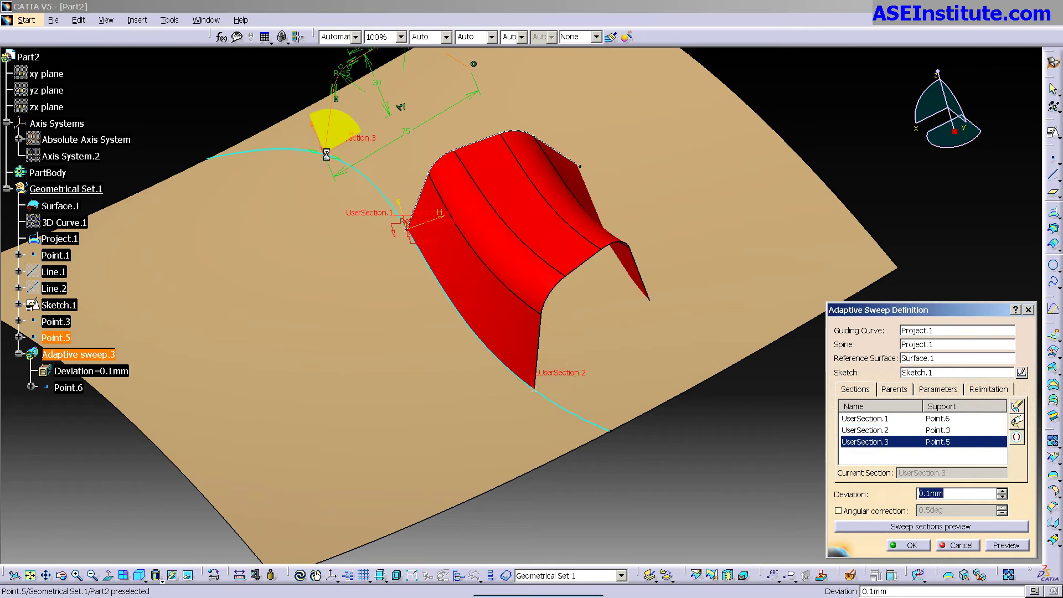
pyautogui.moveTo(473, 294); pyautogui.dragTo(506, 376, button='middle')
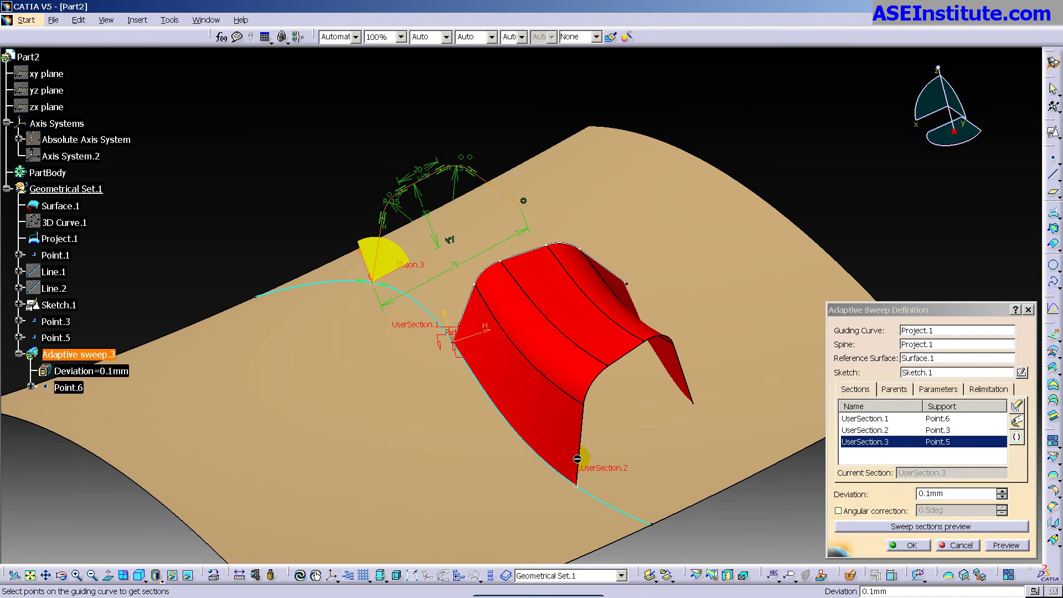
pyautogui.moveTo(505, 370); pyautogui.dragTo(424, 334, button='middle')
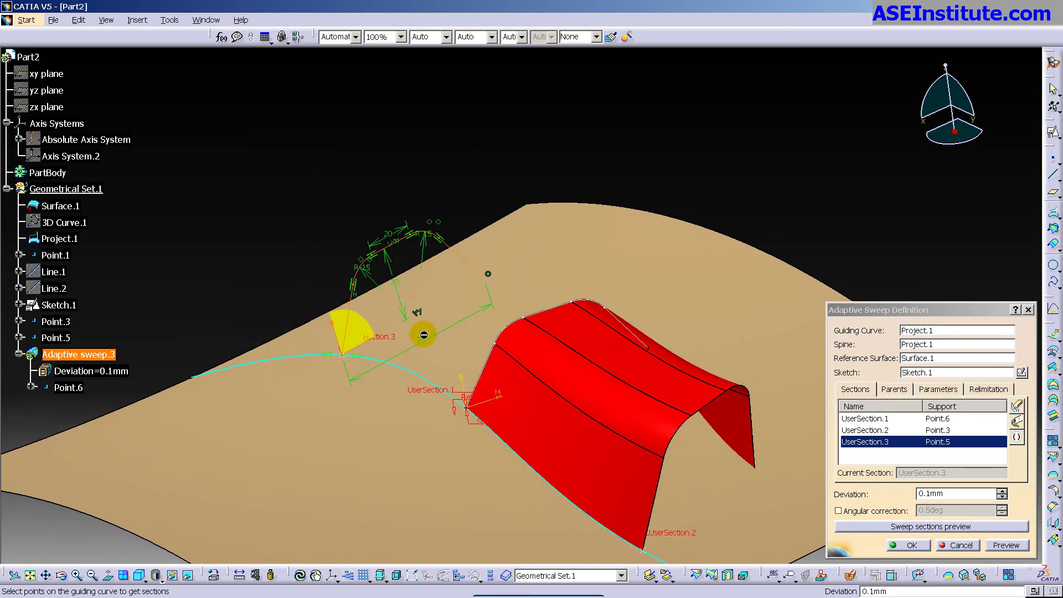
# - Change the profile's 75 dimension to 115 and 30 to 15, then finish the sweep
pyautogui.doubleClick(422, 345)
pyautogui.write('115')
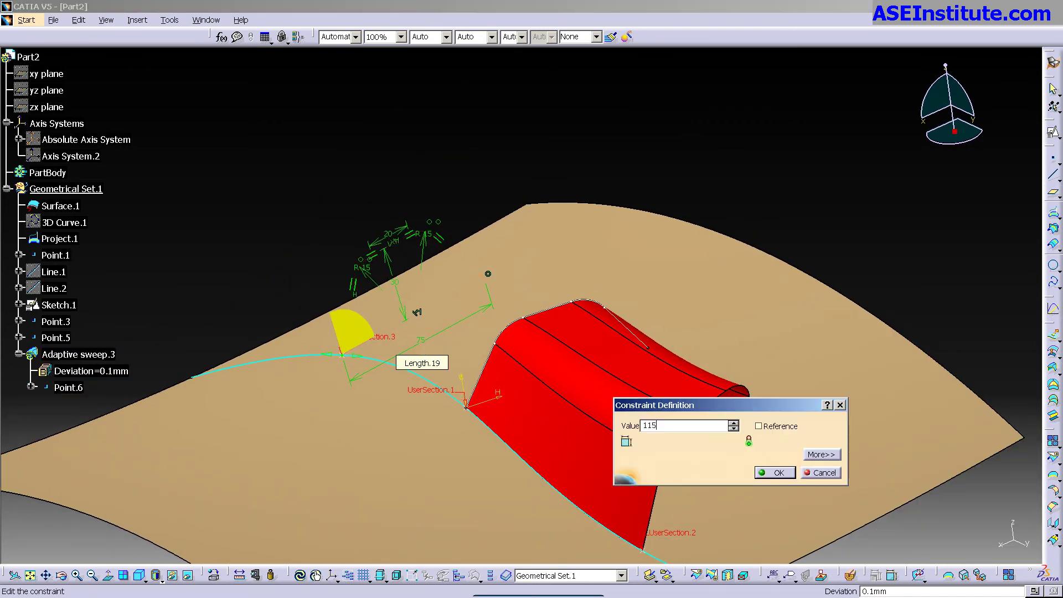
pyautogui.press('Return')
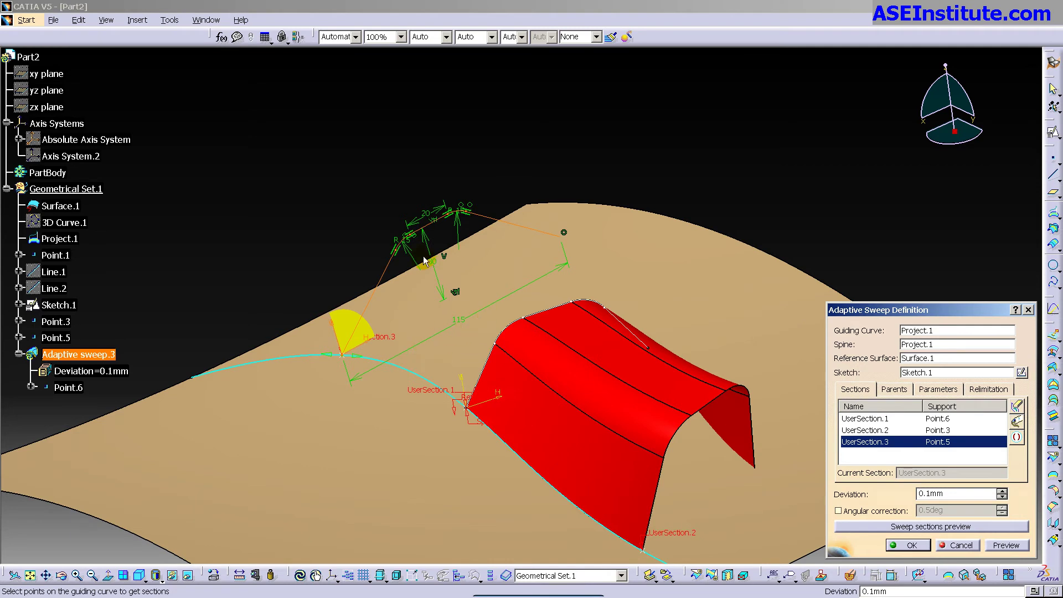
pyautogui.doubleClick(435, 267)
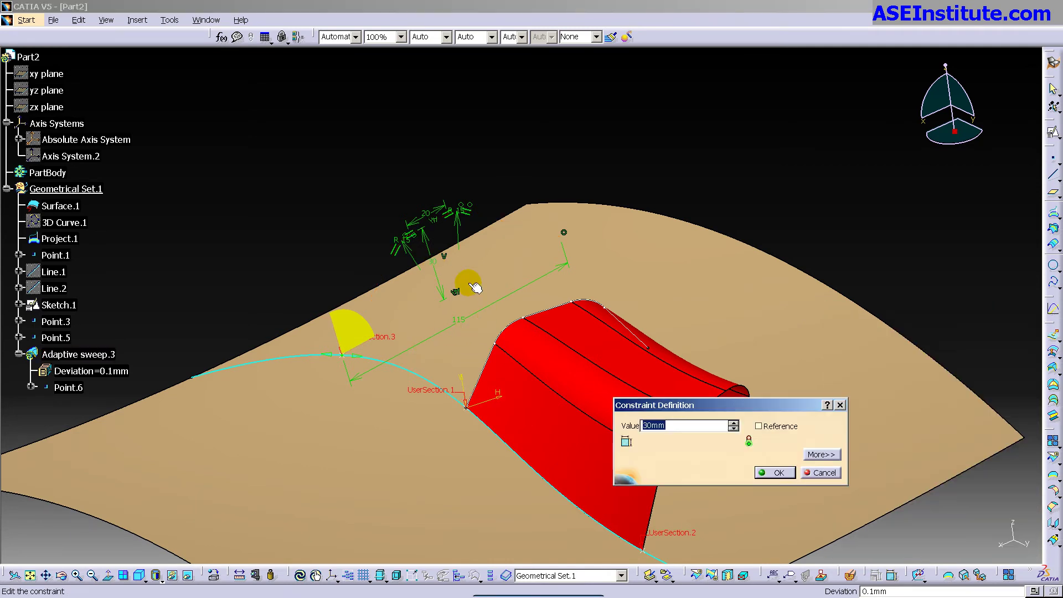
pyautogui.write('15')
pyautogui.press('Return')
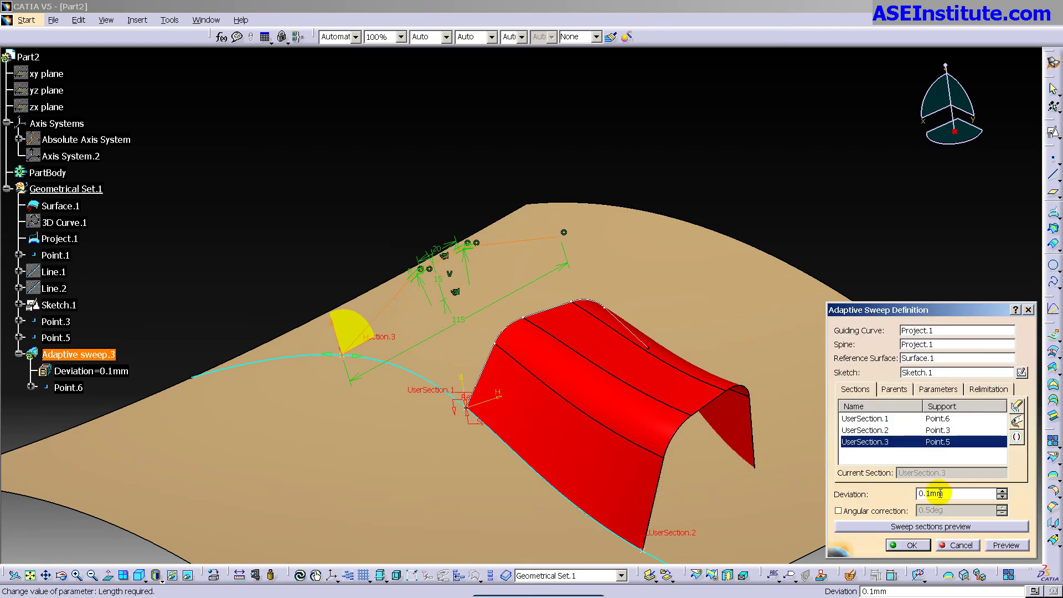
pyautogui.click(913, 546)
pyautogui.moveTo(839, 194)
pyautogui.mouseDown(button='middle')
pyautogui.moveTo(628, 254)
pyautogui.moveTo(637, 333)
pyautogui.moveTo(574, 282)
pyautogui.moveTo(555, 161)
pyautogui.moveTo(505, 76)
pyautogui.moveTo(509, 95)
pyautogui.moveTo(550, 123)
pyautogui.moveTo(577, 190)
pyautogui.moveTo(523, 318)
pyautogui.moveTo(517, 308)
pyautogui.moveTo(548, 239)
pyautogui.moveTo(565, 238)
pyautogui.moveTo(603, 268)
pyautogui.mouseUp(button='middle')
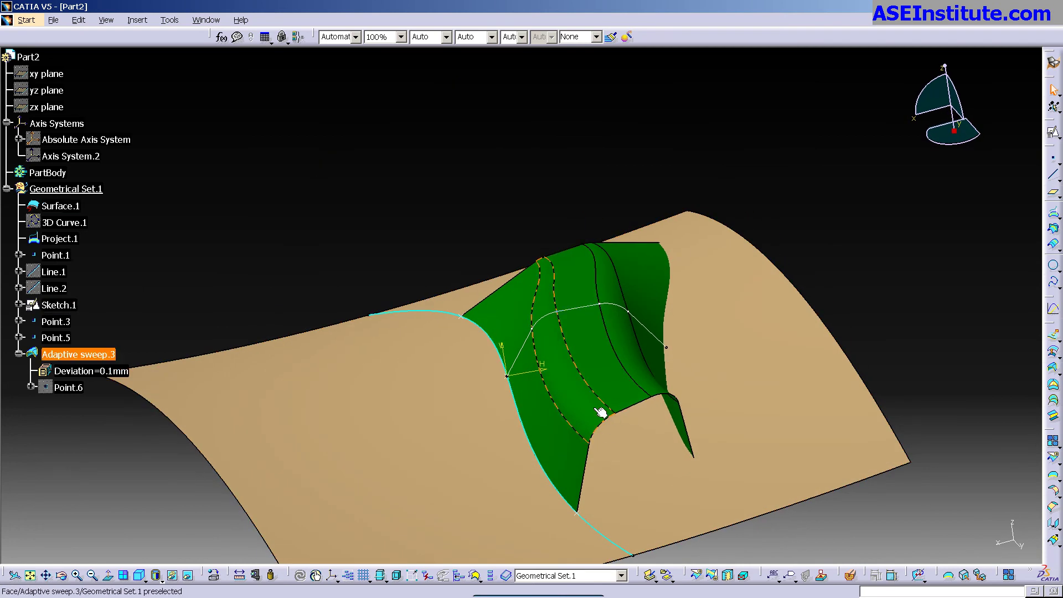
pyautogui.click(755, 438)
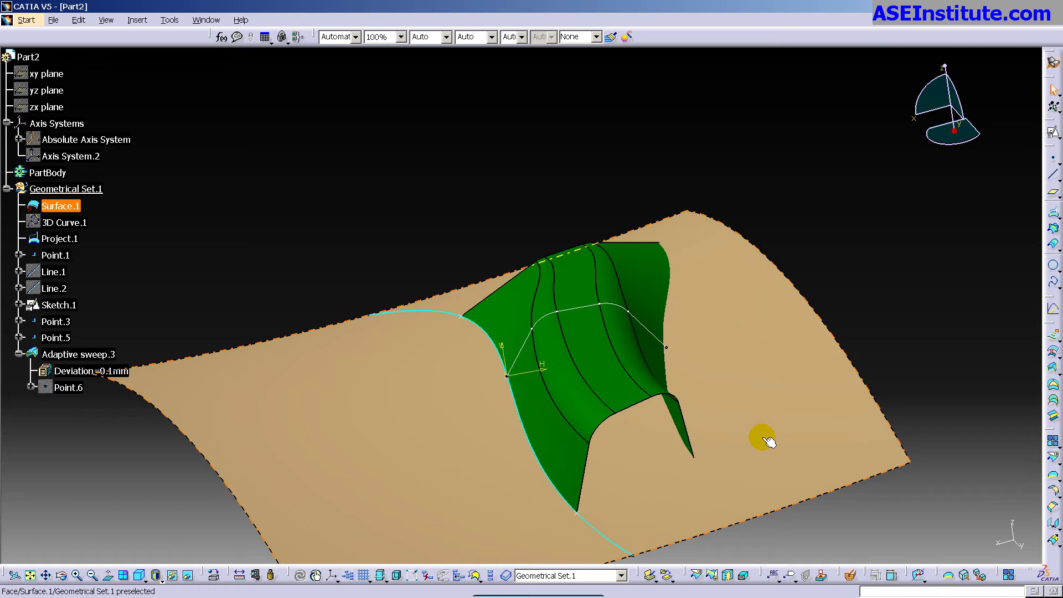
pyautogui.click(553, 420)
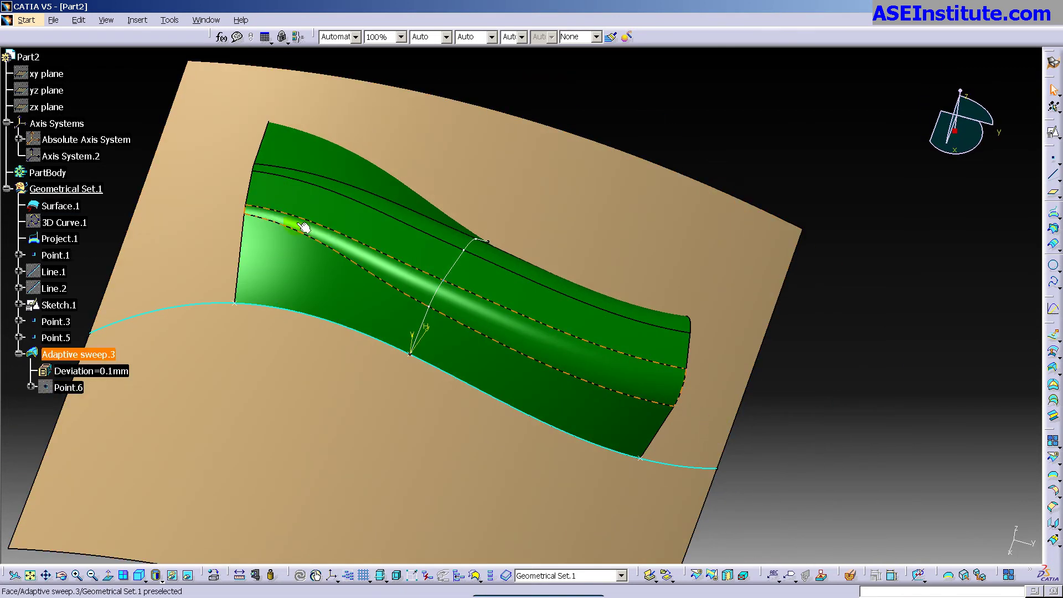
pyautogui.moveTo(474, 336); pyautogui.dragTo(474, 386, button='middle')
pyautogui.click(473, 386)
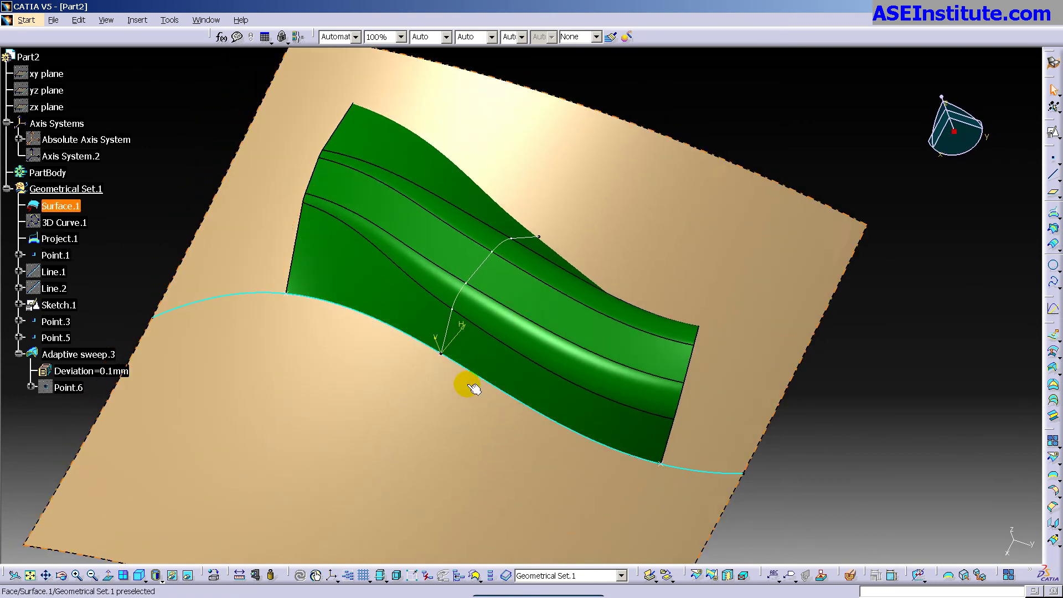
# - Lower Point.5's Length along the curve from 69.836mm to 27.836mm and confirm
pyautogui.doubleClick(285, 294)
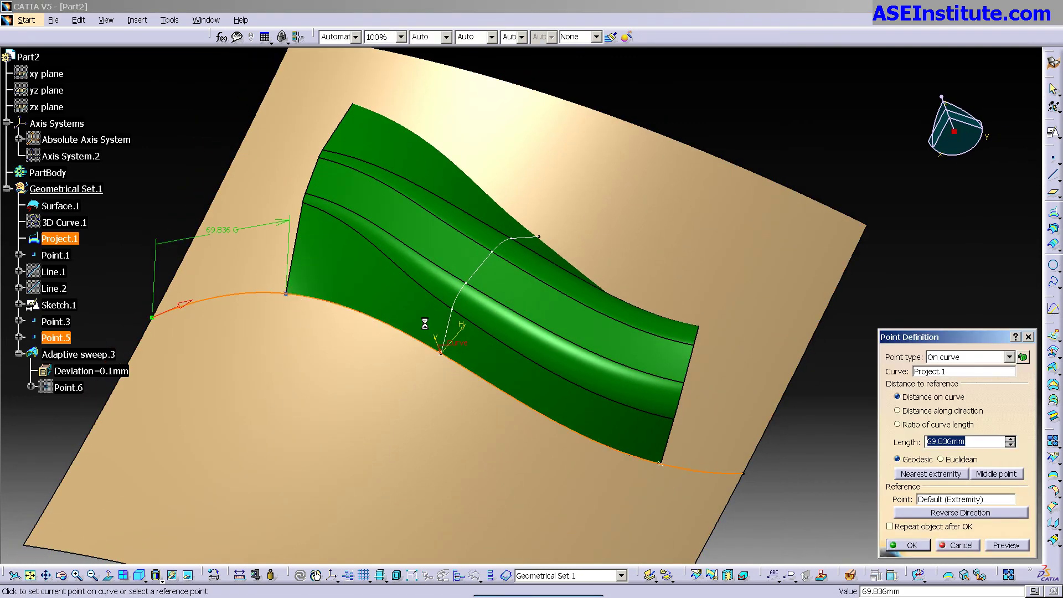
pyautogui.press('Down')
pyautogui.press('Down')
pyautogui.press('Down')
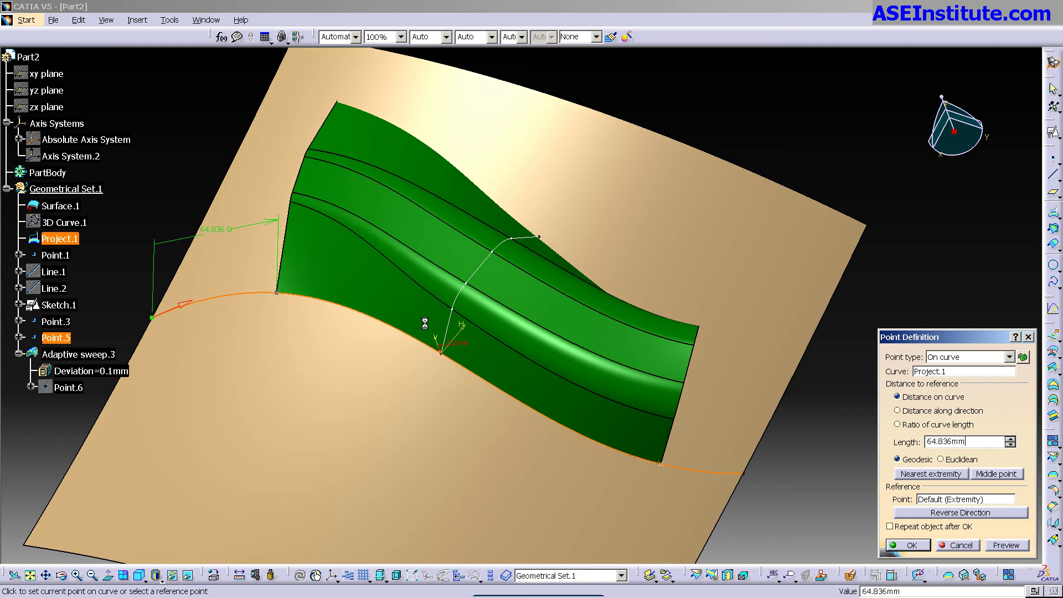
pyautogui.moveTo(403, 337); pyautogui.dragTo(477, 334, button='middle')
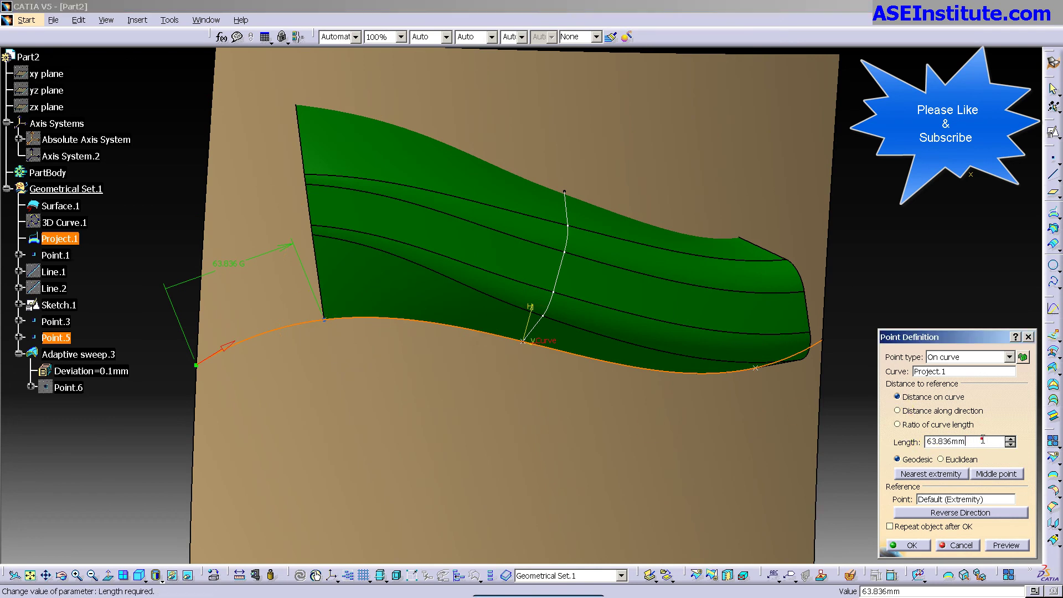
pyautogui.press('Down')
pyautogui.press('Down')
pyautogui.press('Down')
pyautogui.press('Down')
pyautogui.press('Down')
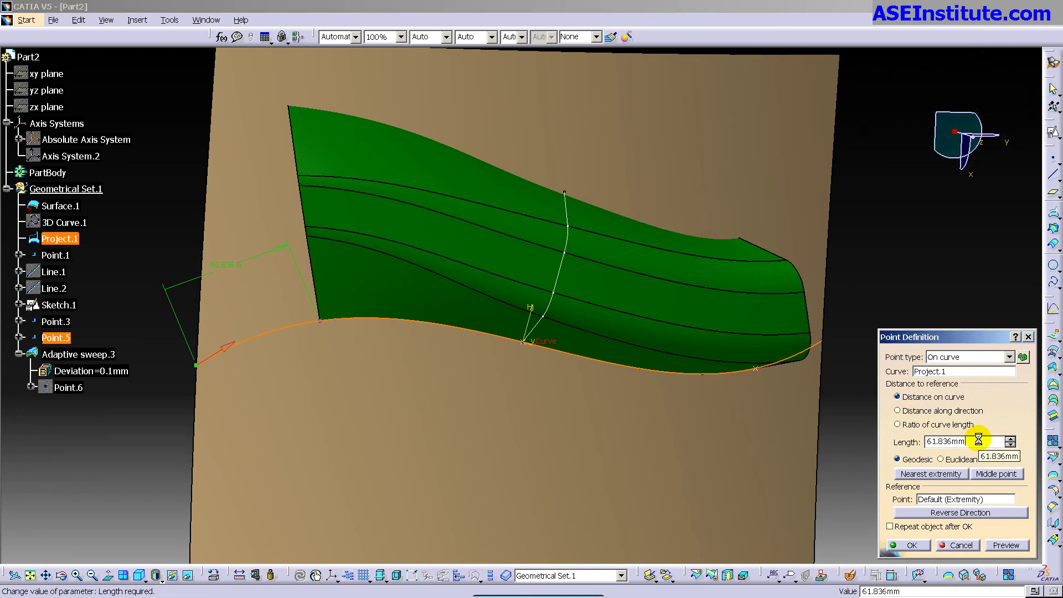
pyautogui.press('Down')
pyautogui.press('Down')
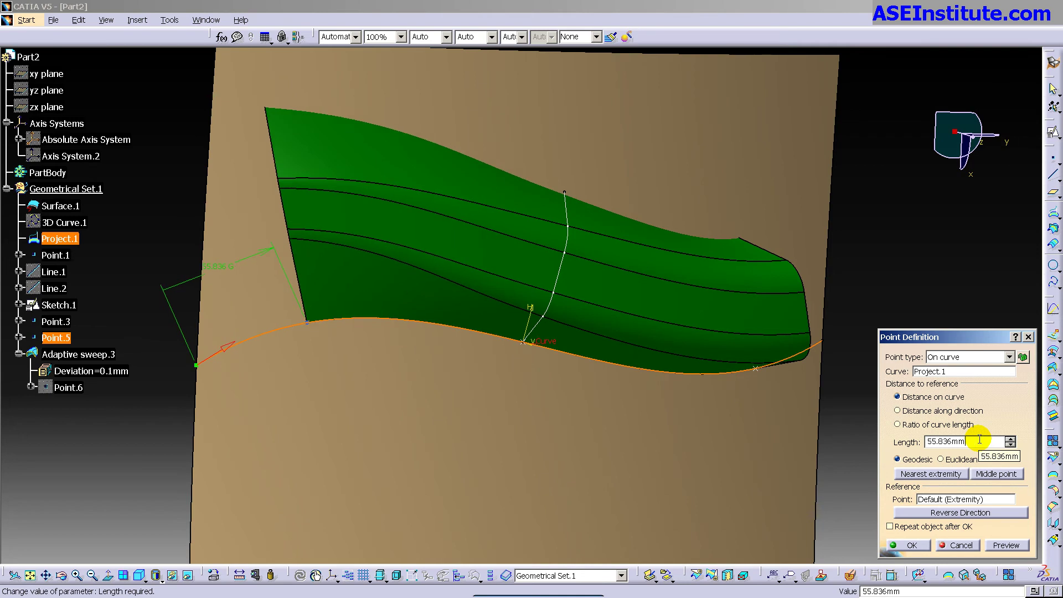
pyautogui.press('Down')
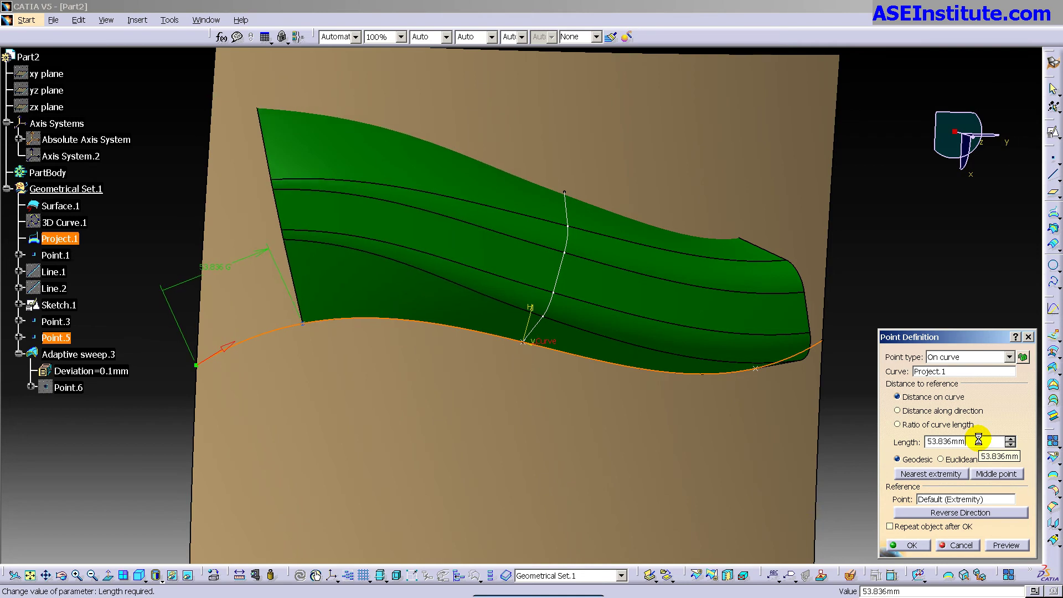
pyautogui.press('Down')
pyautogui.press('Down')
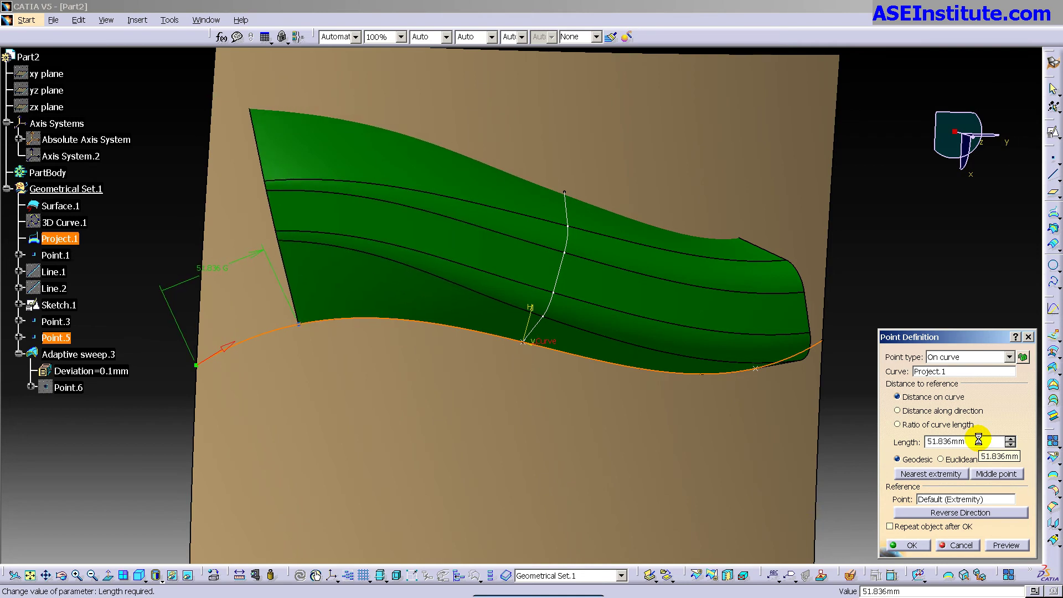
pyautogui.press('Down')
pyautogui.press('Down')
pyautogui.press('Down')
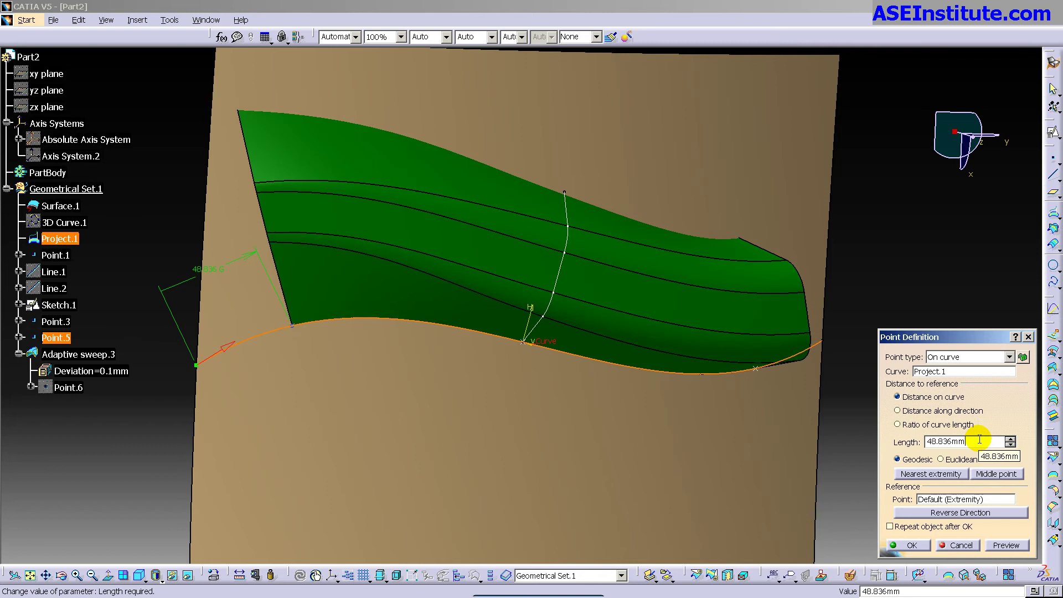
pyautogui.press('Down')
pyautogui.press('Down')
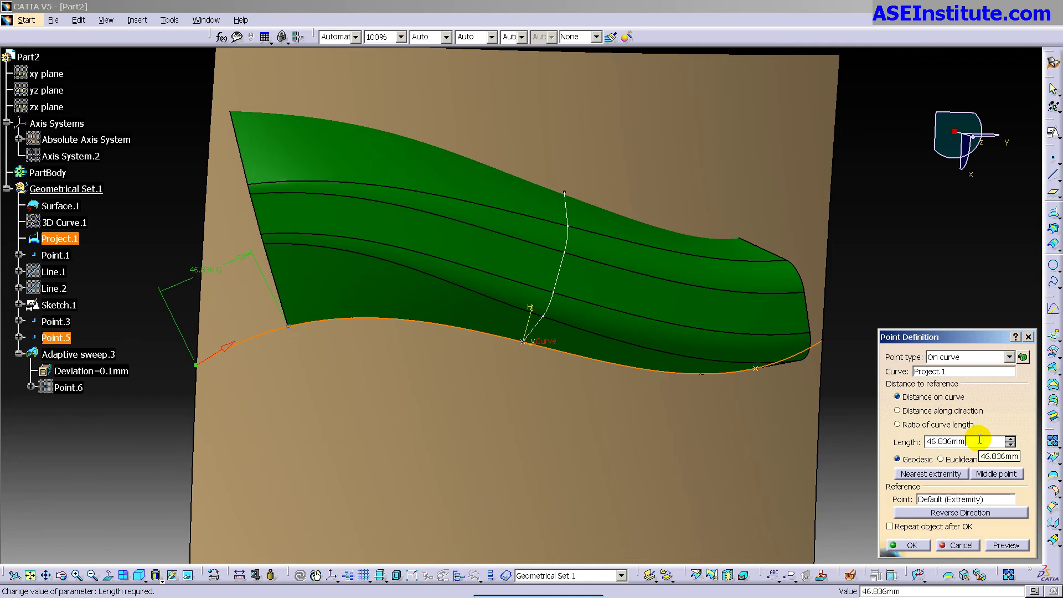
pyautogui.press('Down')
pyautogui.press('Down')
pyautogui.press('Down')
pyautogui.press('Down')
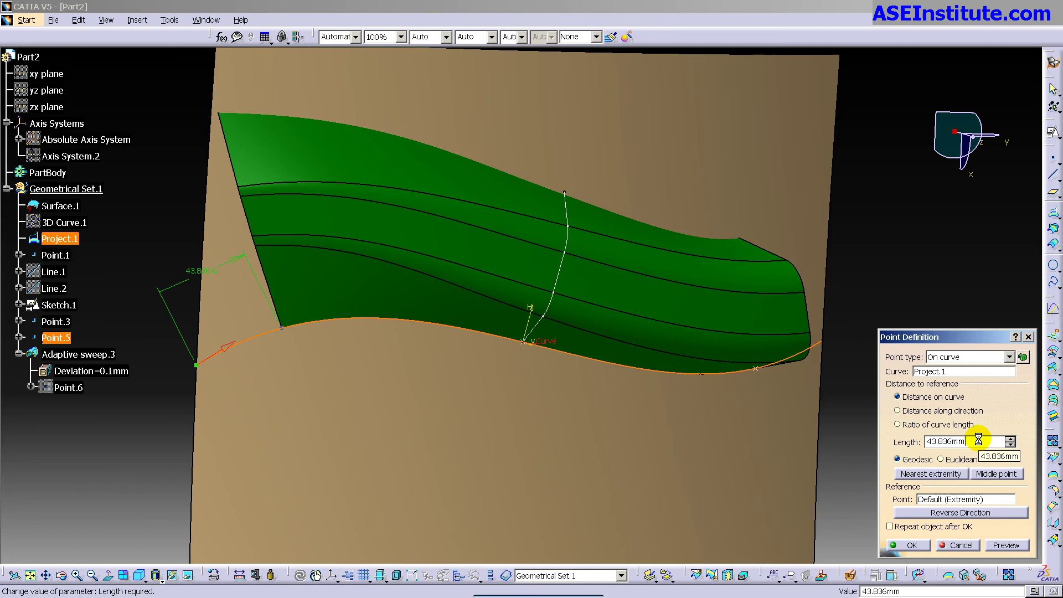
pyautogui.press('Down')
pyautogui.press('Down')
pyautogui.press('Down')
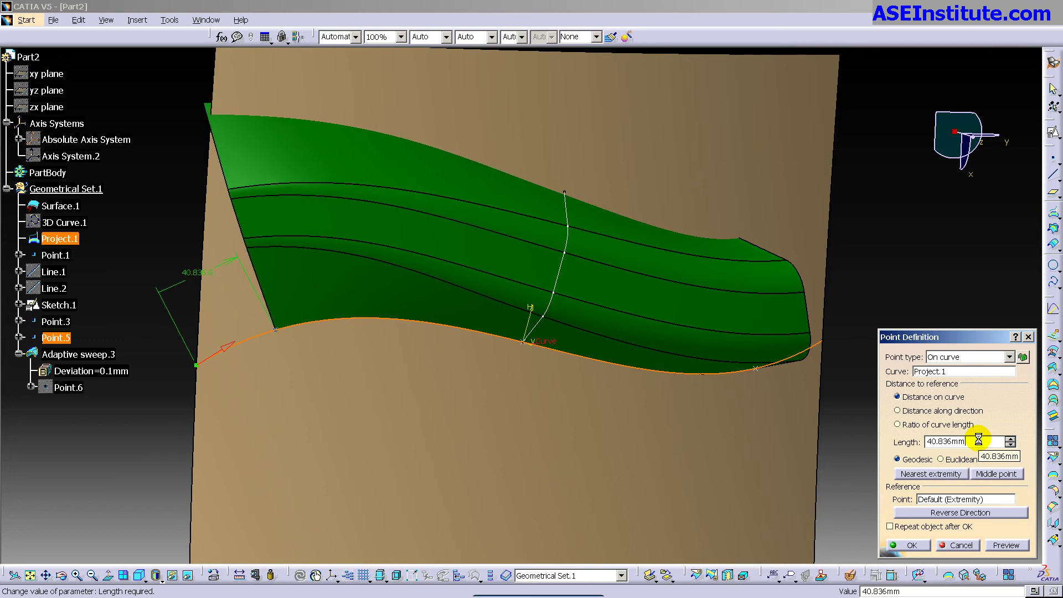
pyautogui.press('Down')
pyautogui.press('Down')
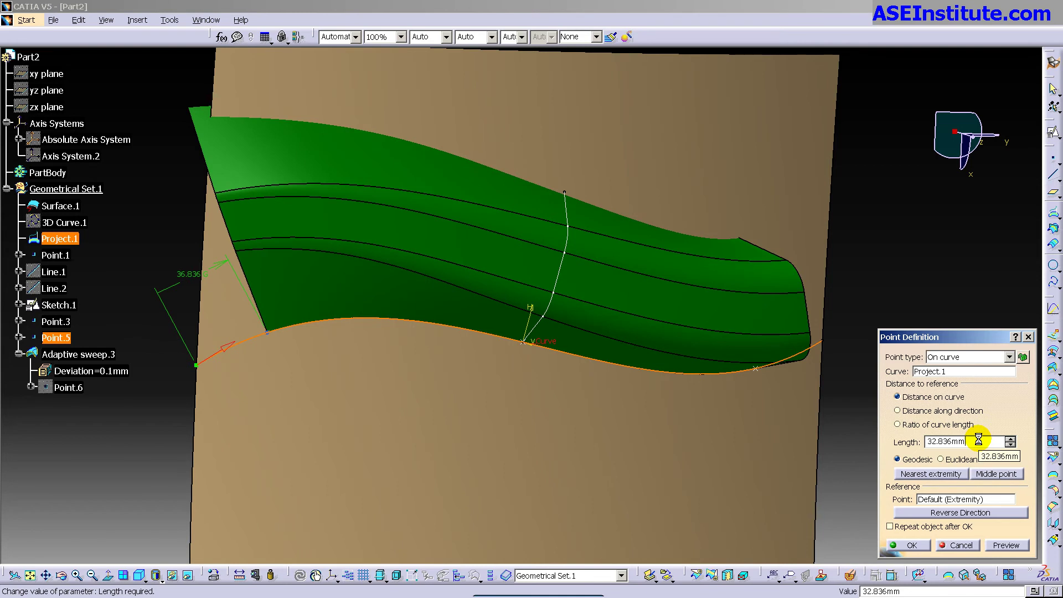
pyautogui.press('Down')
pyautogui.press('Down')
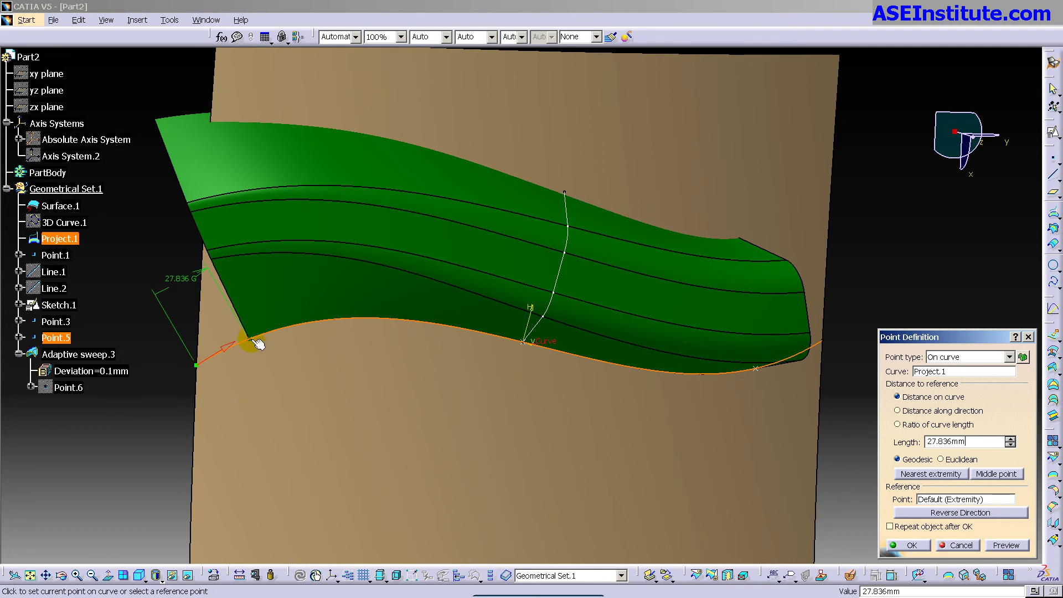
pyautogui.moveTo(373, 356); pyautogui.dragTo(458, 348, button='middle')
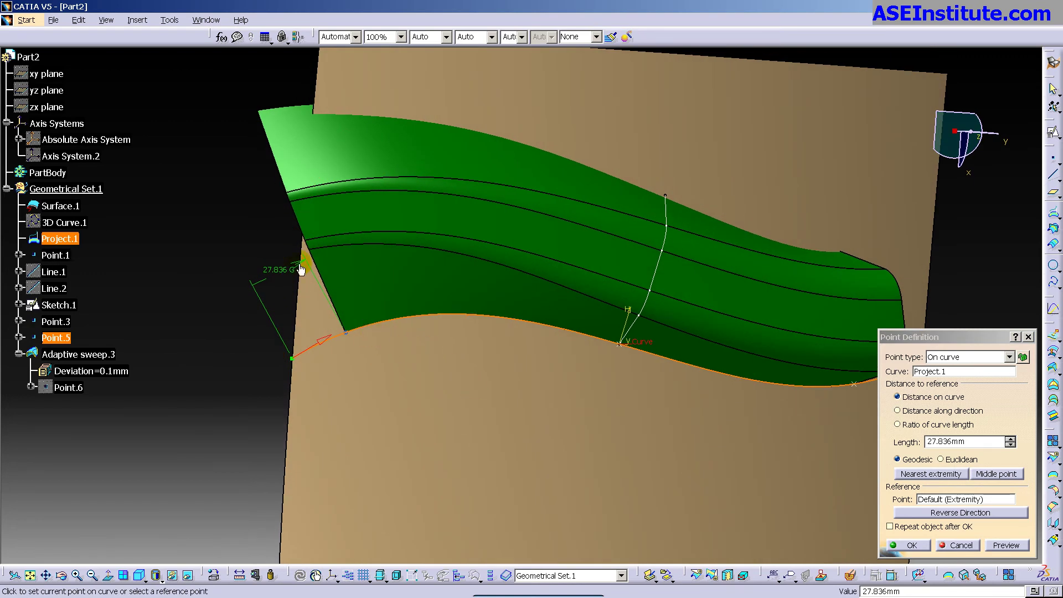
pyautogui.moveTo(754, 380); pyautogui.dragTo(606, 264, button='middle')
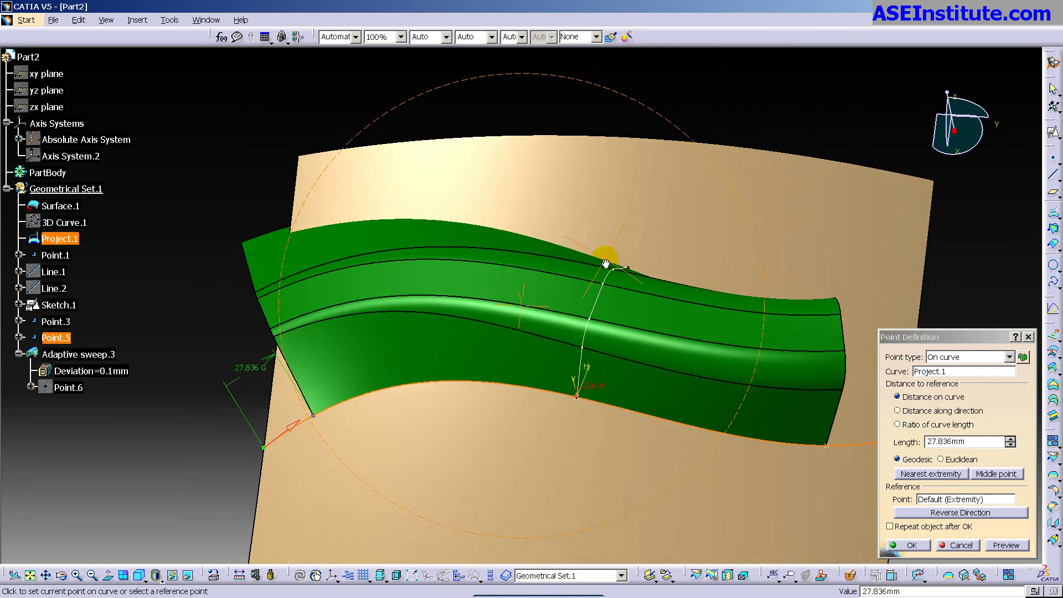
pyautogui.moveTo(637, 333); pyautogui.dragTo(495, 303, button='middle')
pyautogui.click(908, 545)
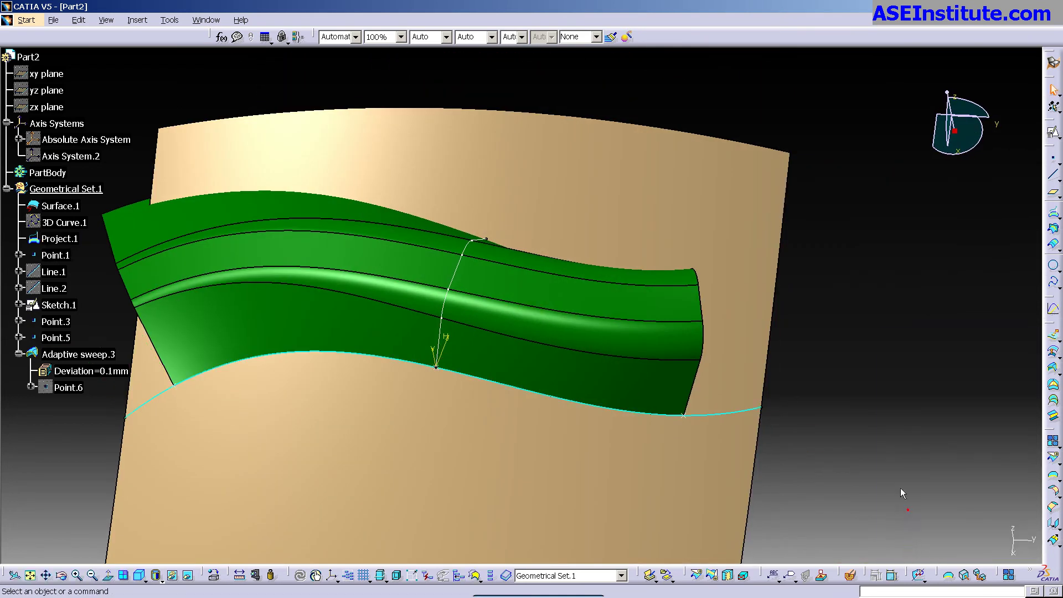
# - Reopen the sweep and rename UserSection.2 at Point.3 to 'Thingy'
pyautogui.doubleClick(636, 356)
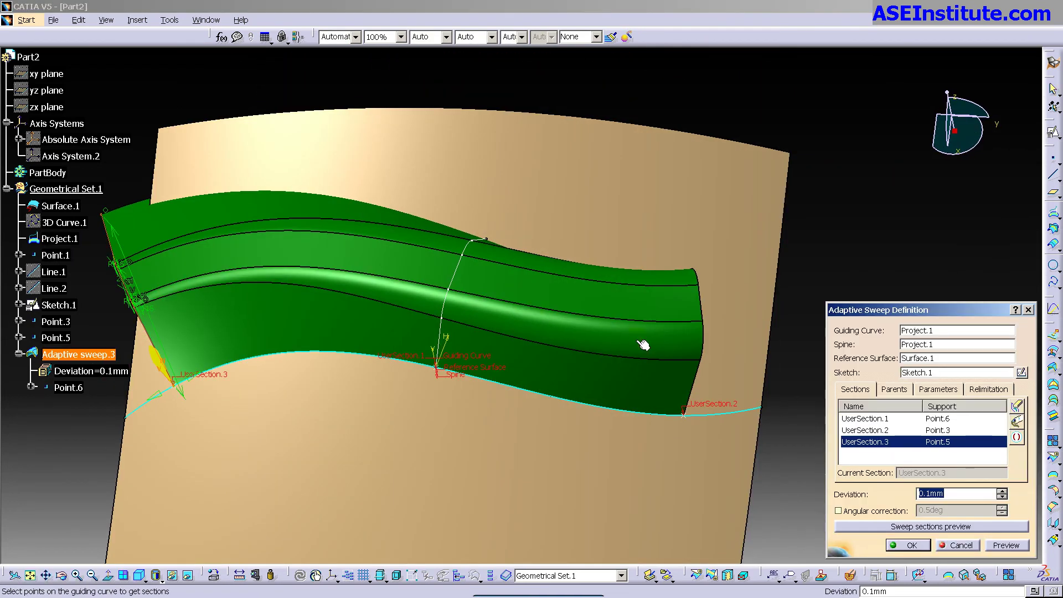
pyautogui.click(866, 456)
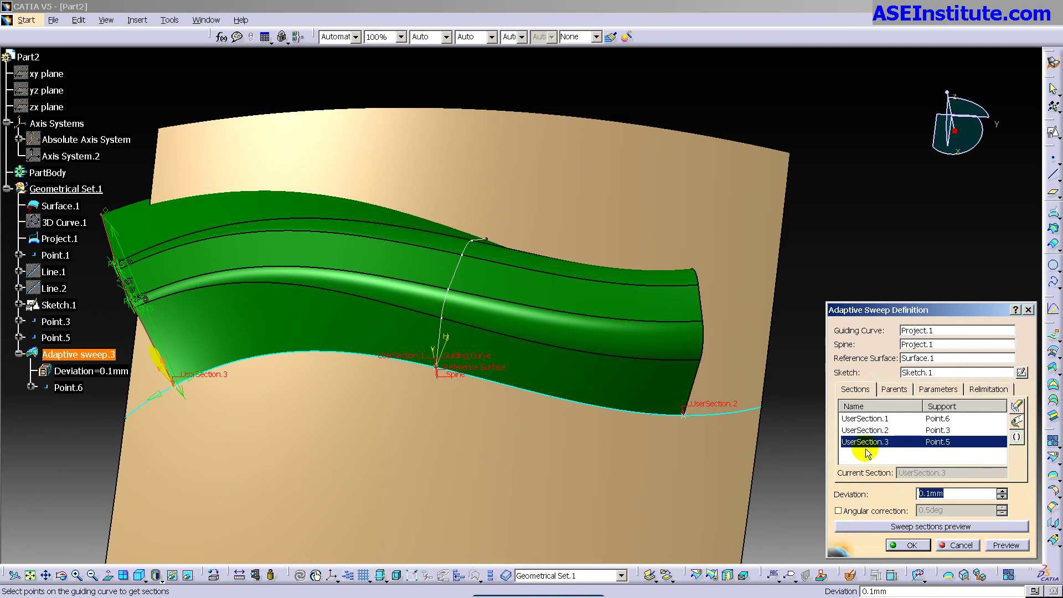
pyautogui.rightClick(867, 453)
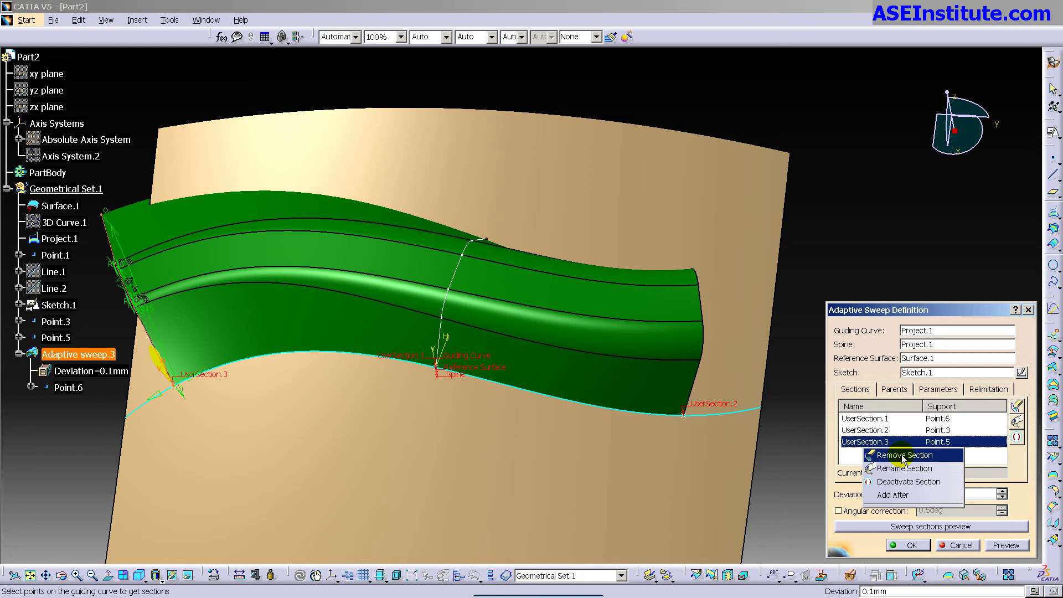
pyautogui.click(1022, 464)
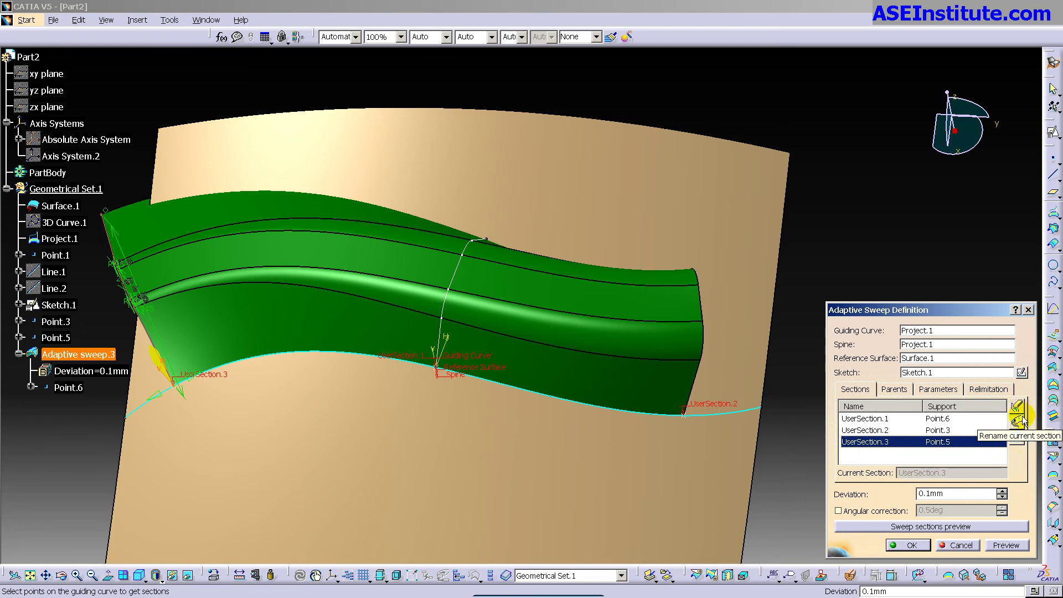
pyautogui.click(879, 430)
pyautogui.click(875, 434)
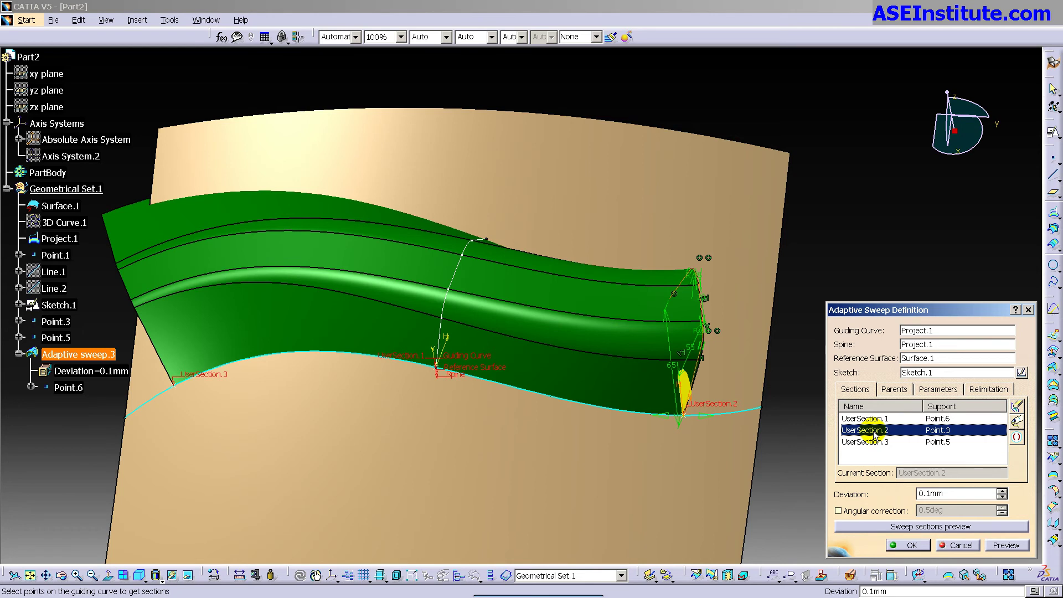
pyautogui.click(1020, 421)
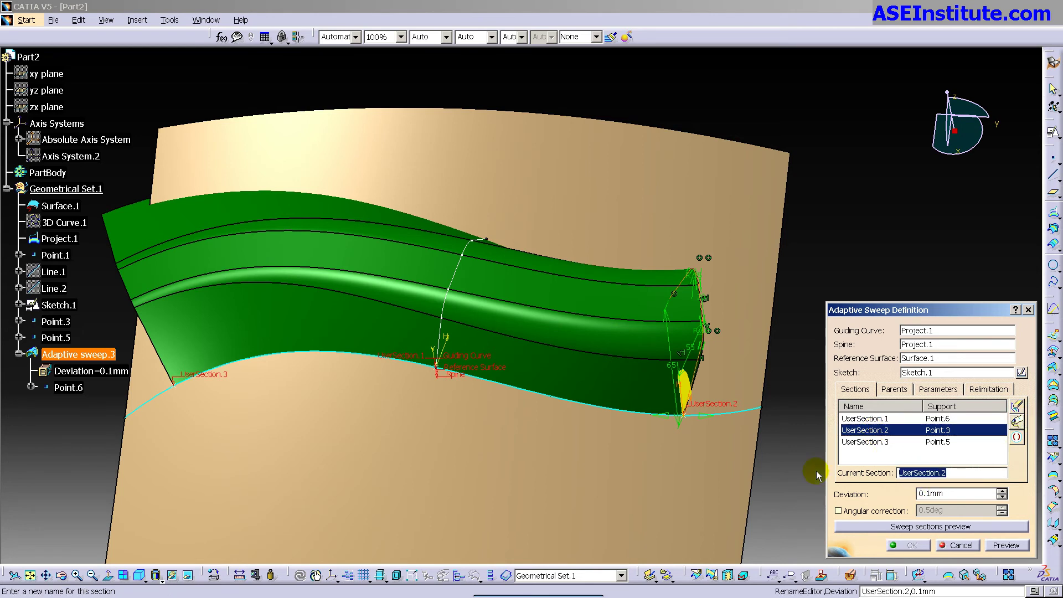
pyautogui.write('Thingy')
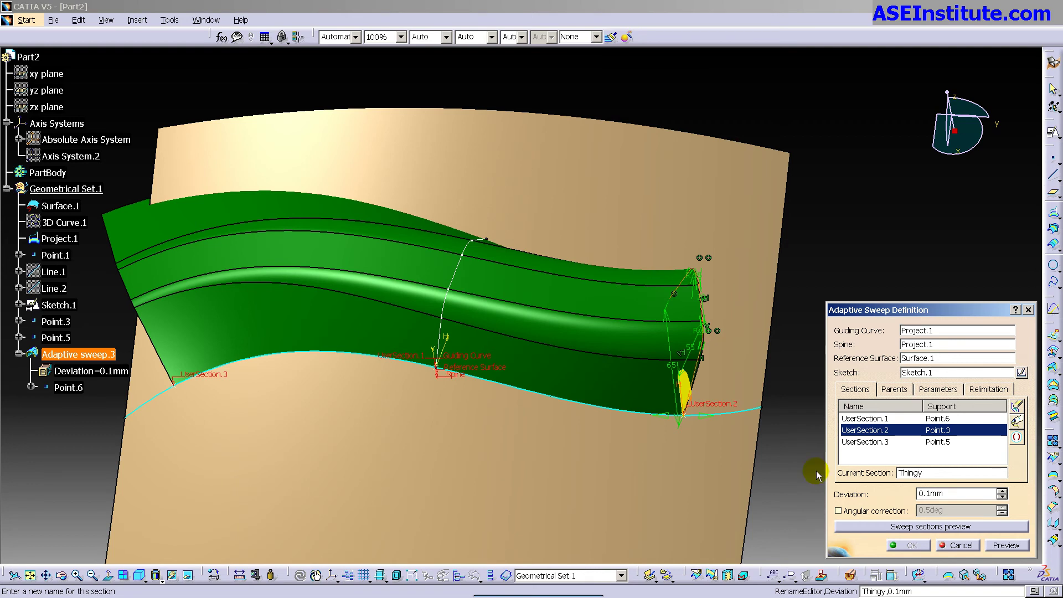
pyautogui.click(879, 441)
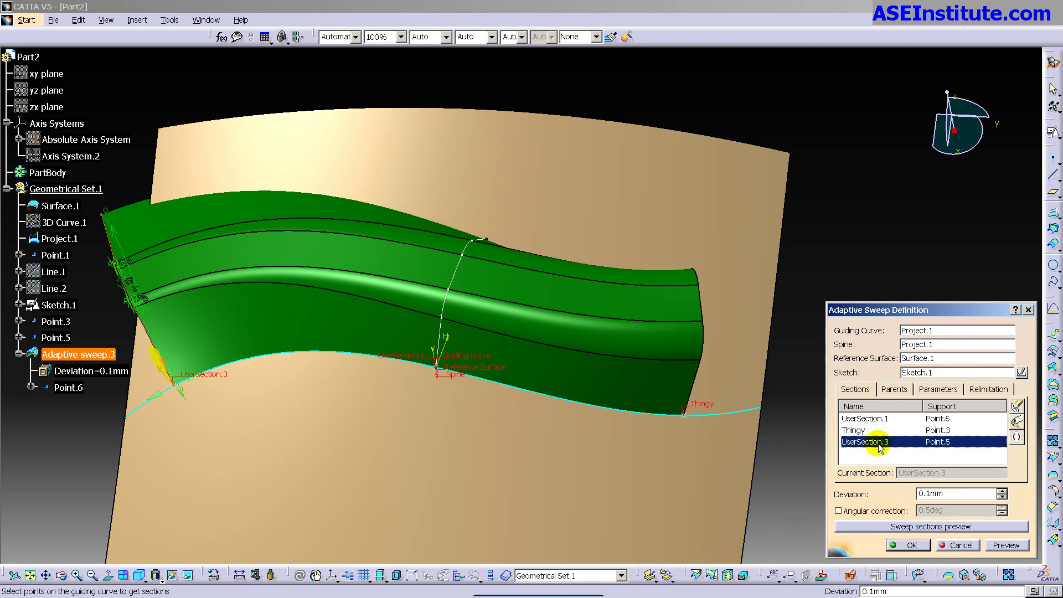
# - Drag the Thingy section farther along the guiding curve and apply the recomputed sweep
pyautogui.click(862, 425)
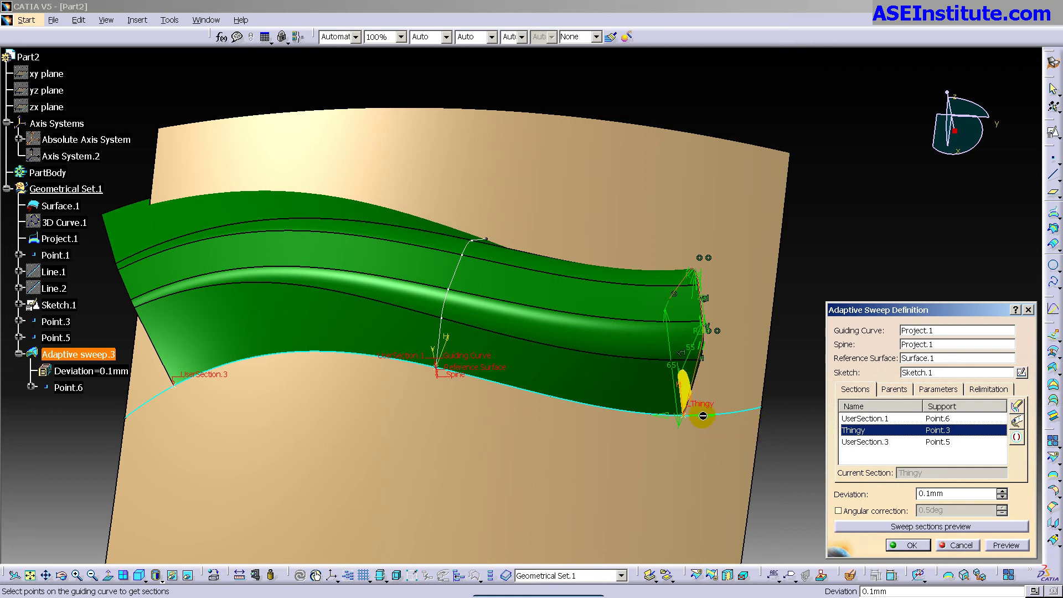
pyautogui.moveTo(697, 426); pyautogui.dragTo(741, 416)
pyautogui.moveTo(741, 416)
pyautogui.mouseDown(button='middle')
pyautogui.moveTo(562, 332)
pyautogui.moveTo(504, 268)
pyautogui.moveTo(472, 323)
pyautogui.mouseUp(button='middle')
pyautogui.moveTo(564, 415)
pyautogui.mouseDown()
pyautogui.moveTo(597, 409)
pyautogui.moveTo(364, 389)
pyautogui.mouseUp()
pyautogui.click(1003, 545)
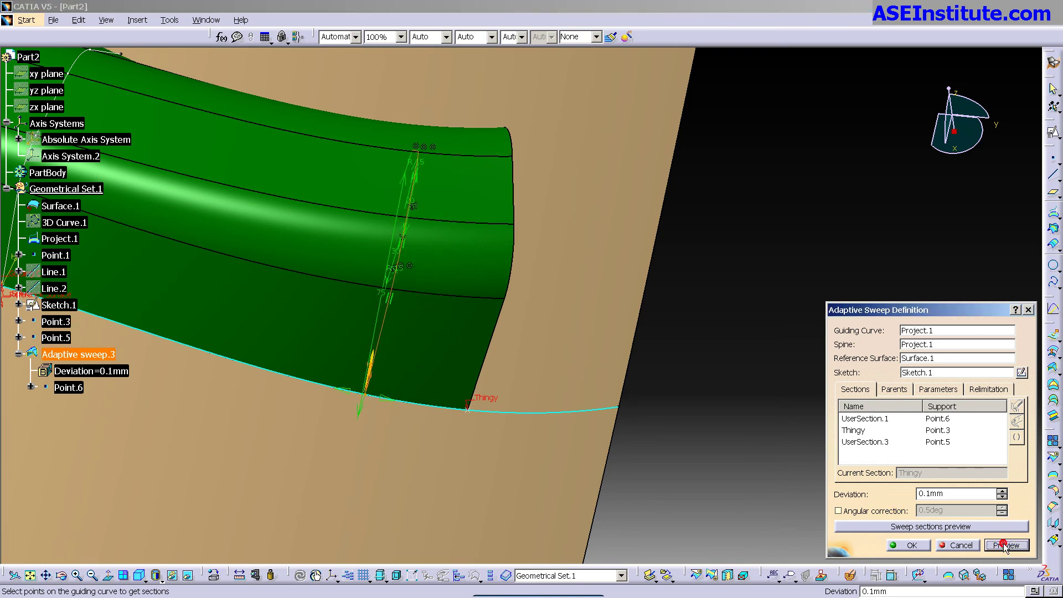
pyautogui.click(909, 545)
pyautogui.moveTo(790, 463); pyautogui.dragTo(571, 446, button='middle')
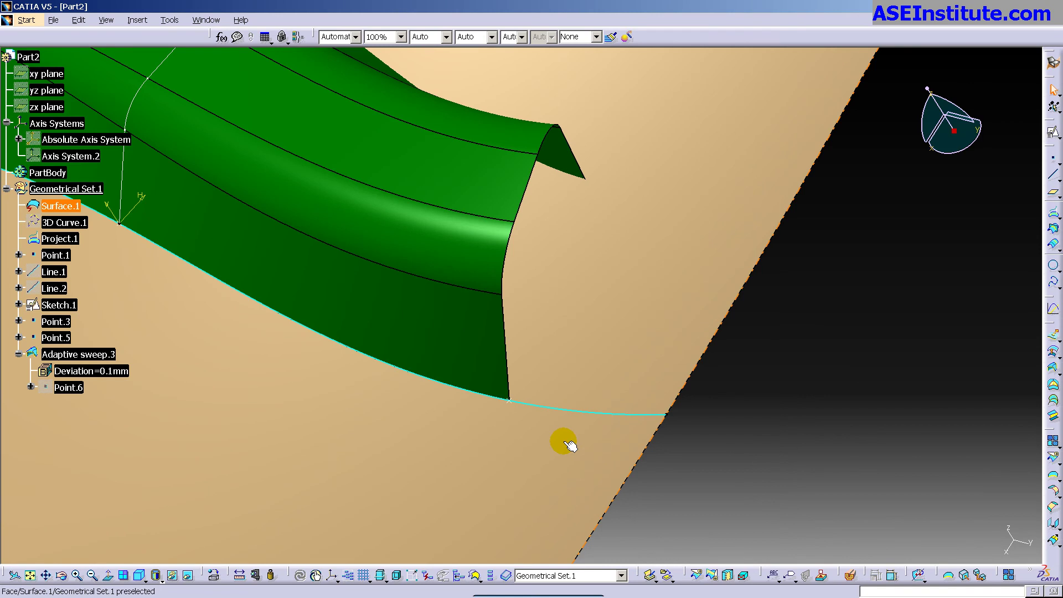
# - Shorten Point.3's Length along Project.1 from 119mm so the sweep ends earlier
pyautogui.doubleClick(516, 404)
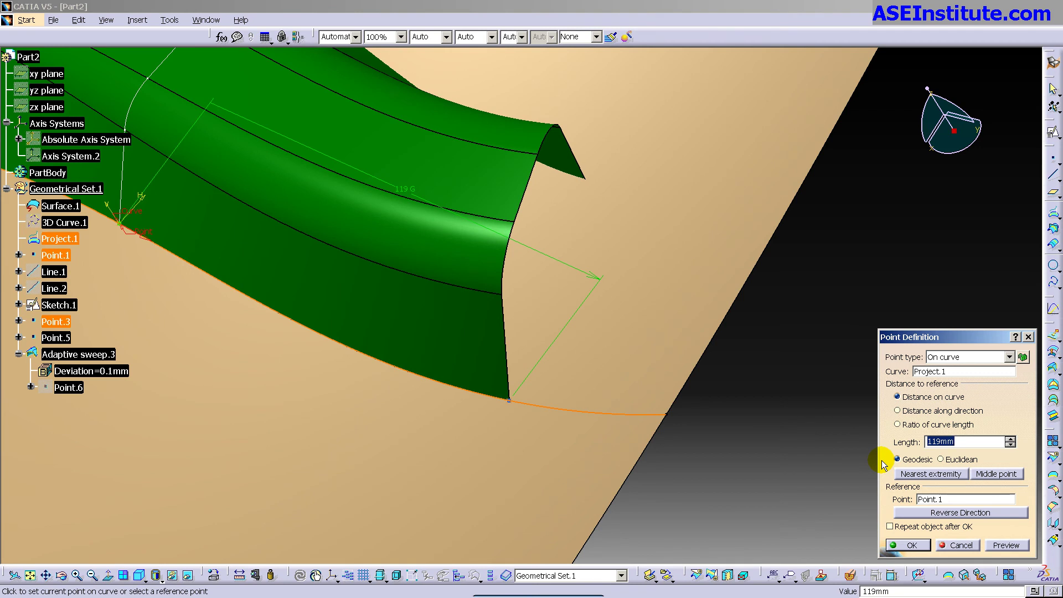
pyautogui.write('100')
pyautogui.press('Return')
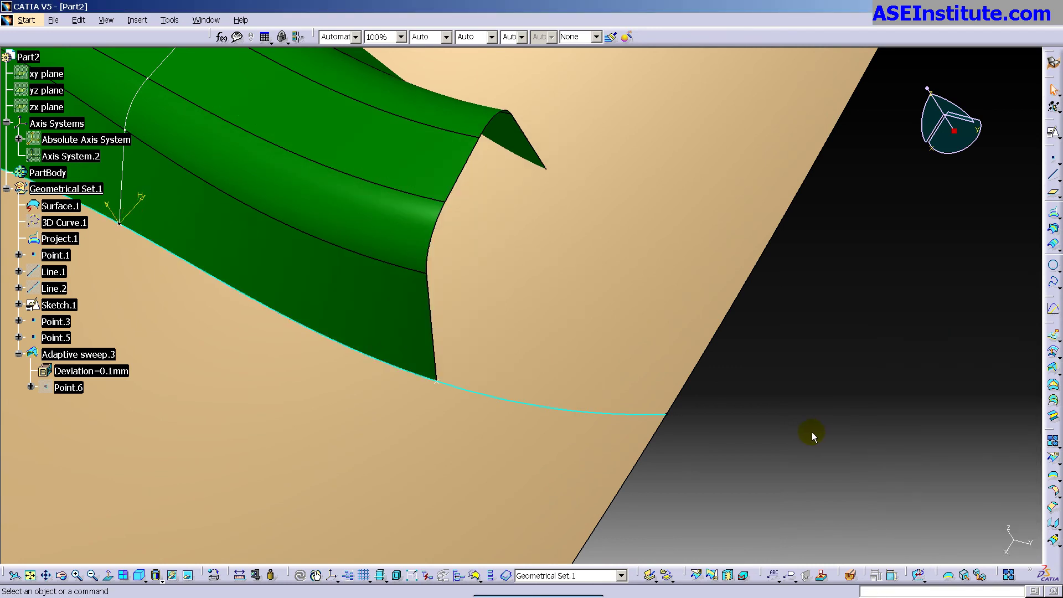
# - Add UserSection.4 at Project.1\Vertex.2 and preview the extended sweep
pyautogui.doubleClick(395, 262)
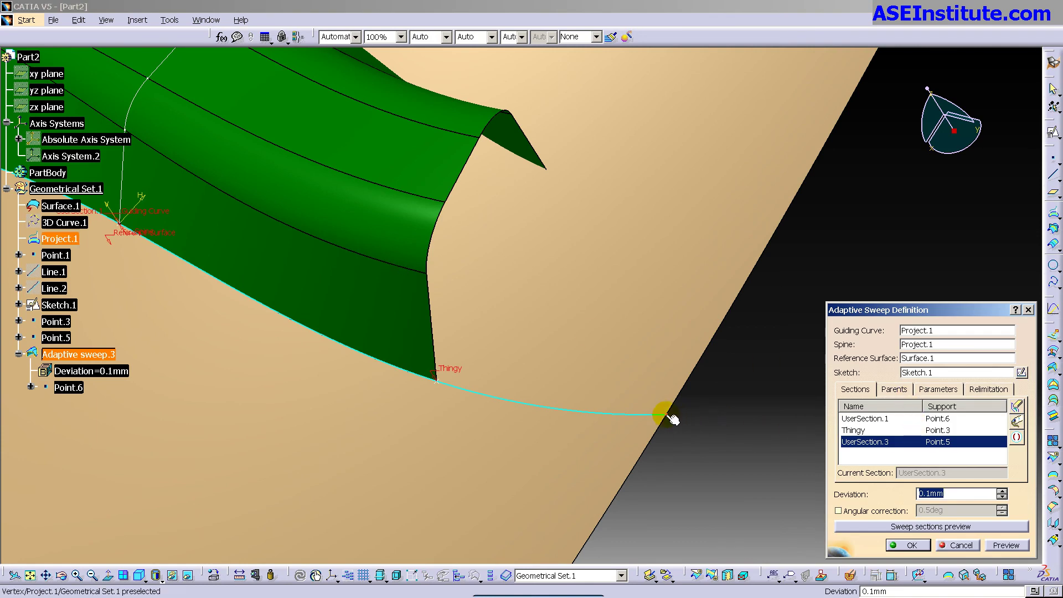
pyautogui.click(667, 416)
pyautogui.click(1005, 545)
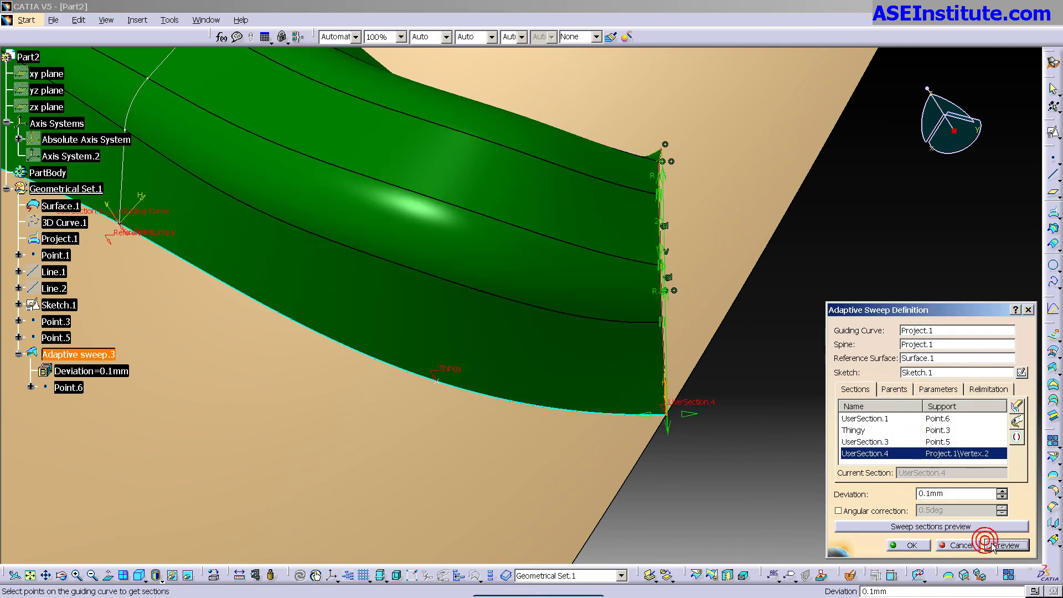
pyautogui.moveTo(617, 440); pyautogui.dragTo(554, 419, button='middle')
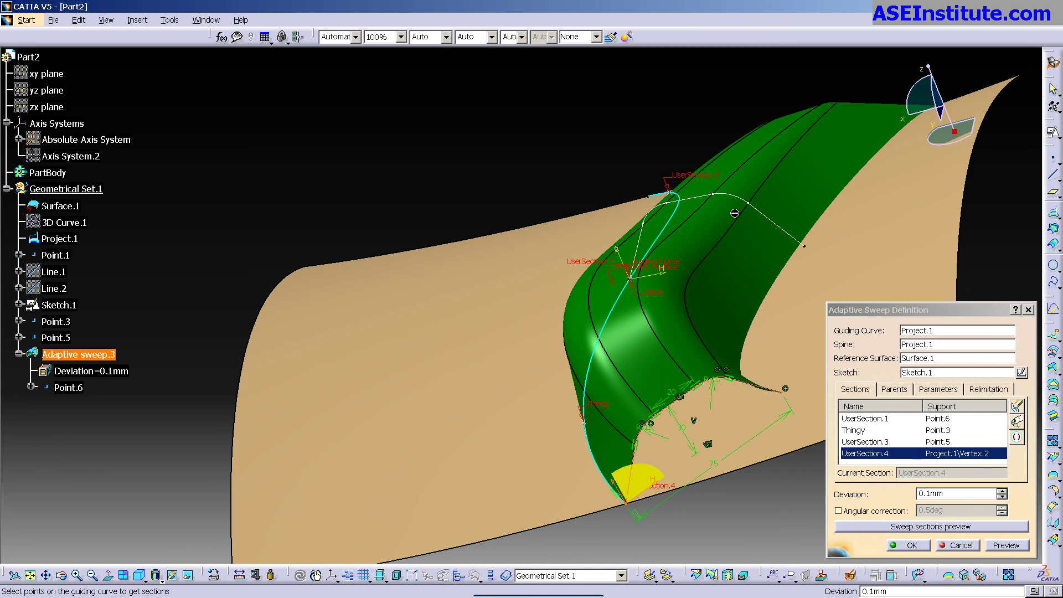
# - Review the adaptive sweep's parent elements while viewing the sweep end
pyautogui.moveTo(729, 400); pyautogui.dragTo(647, 451, button='middle')
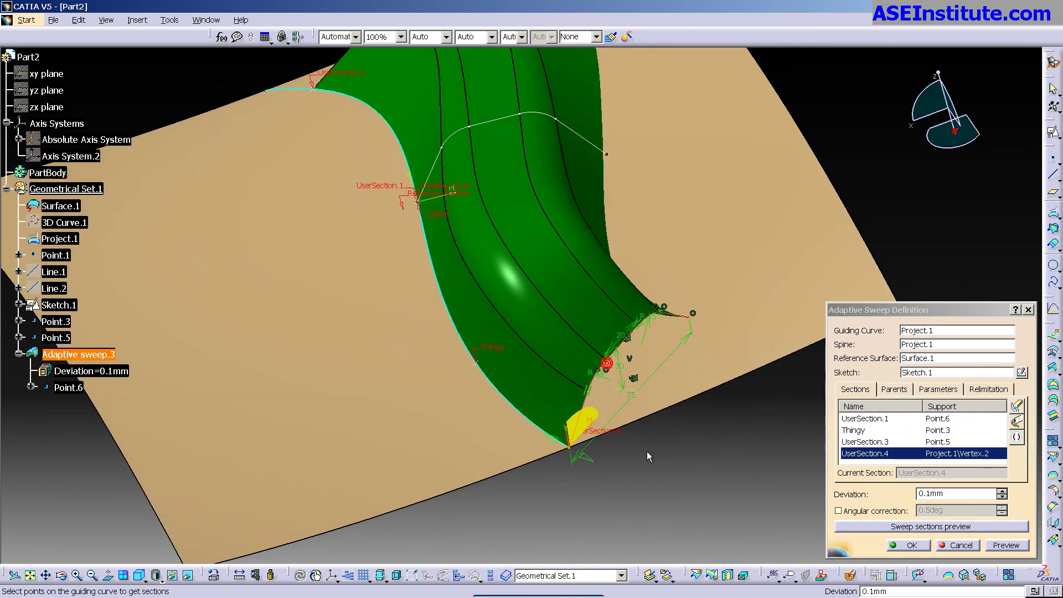
pyautogui.click(901, 396)
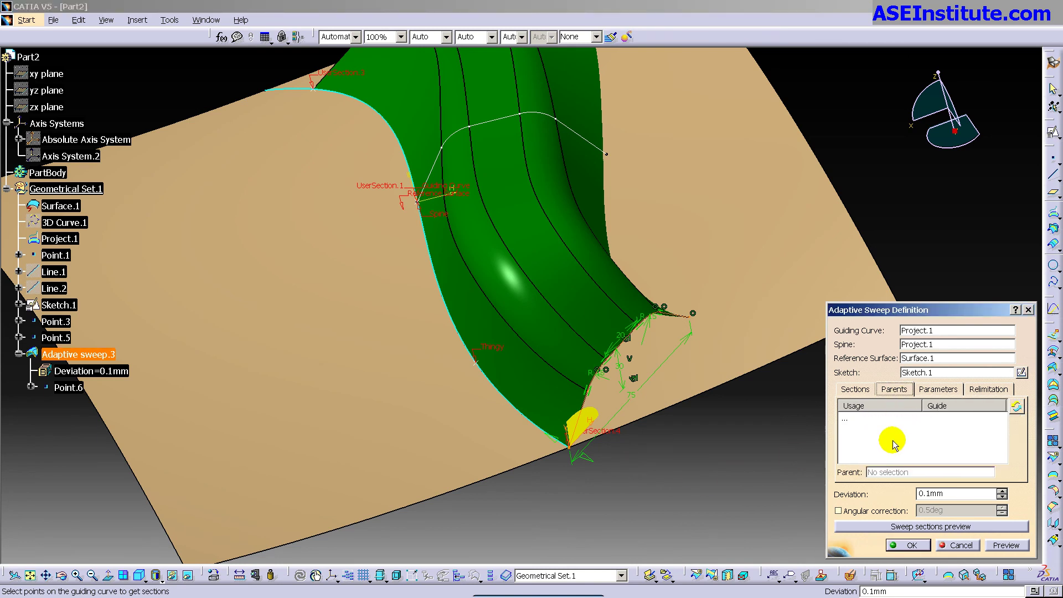
pyautogui.click(941, 389)
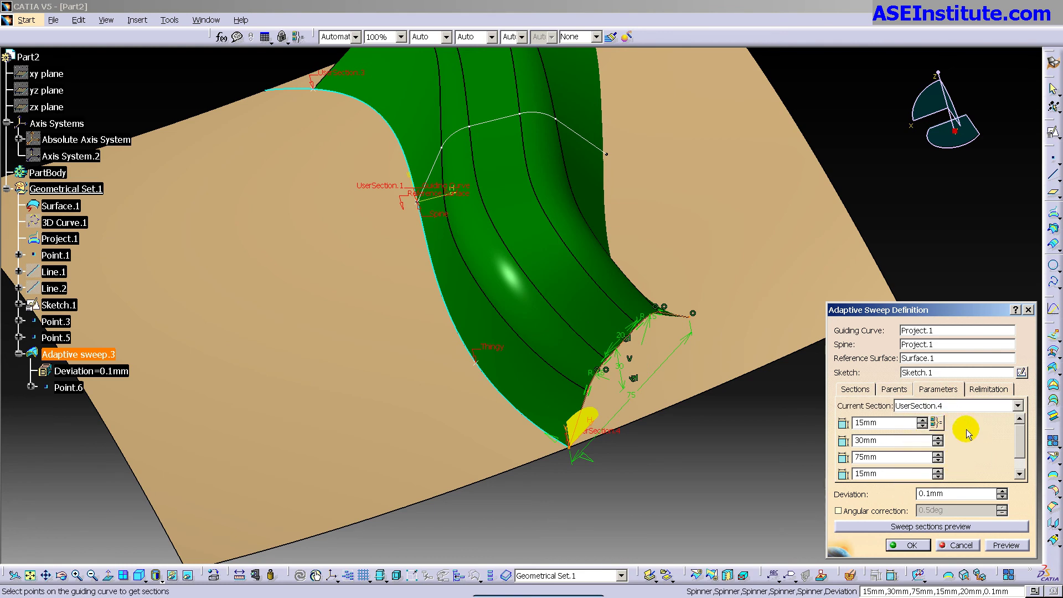
# - Display UserSection.3's dimension parameters, then bring up the Relimitation options
pyautogui.click(1017, 405)
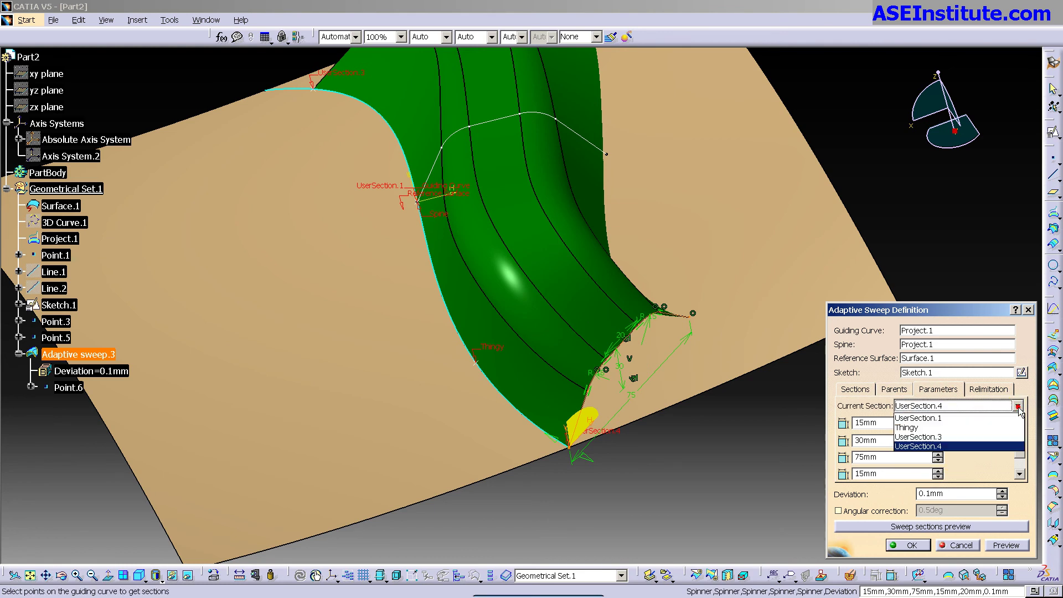
pyautogui.click(974, 437)
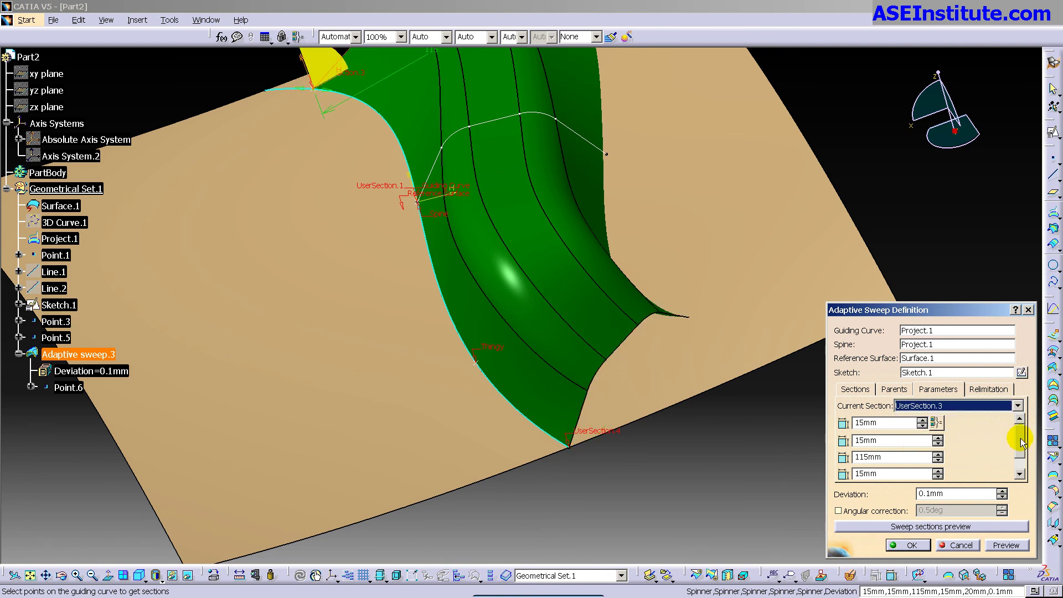
pyautogui.moveTo(1021, 442); pyautogui.dragTo(1017, 418)
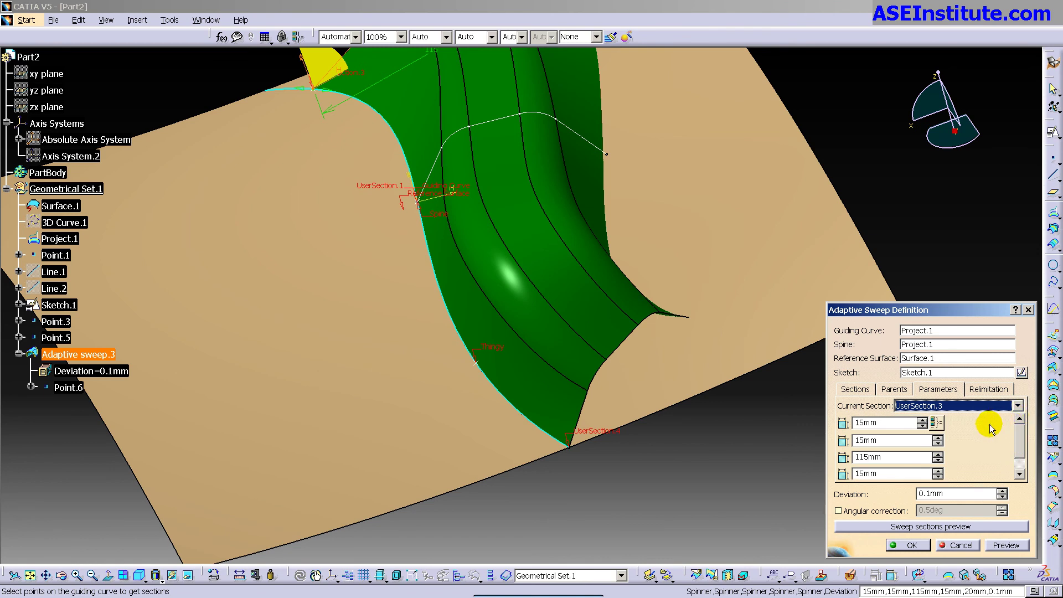
pyautogui.click(1016, 407)
pyautogui.click(1015, 407)
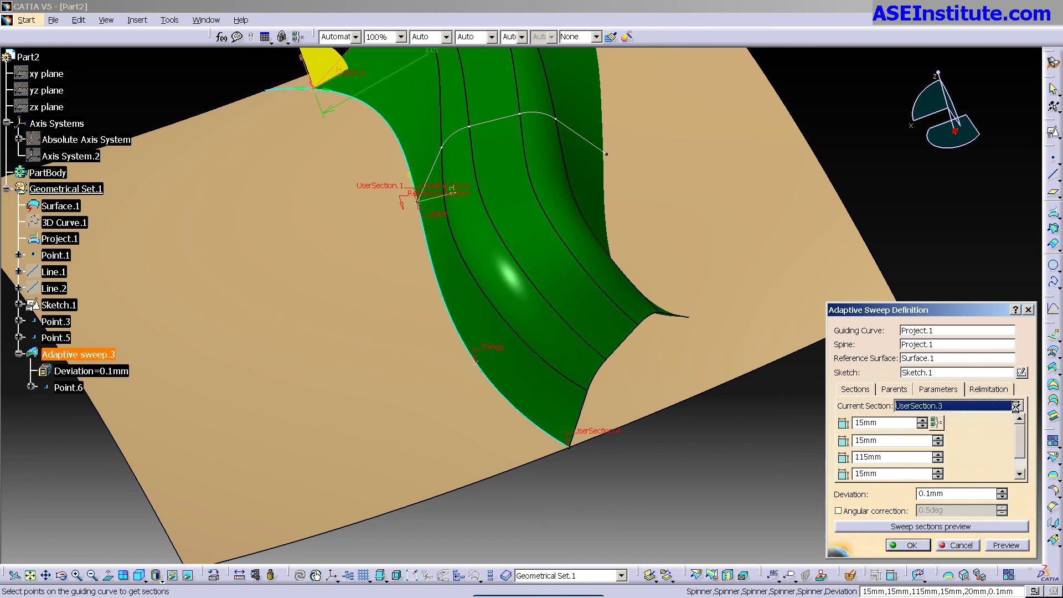
pyautogui.click(1005, 389)
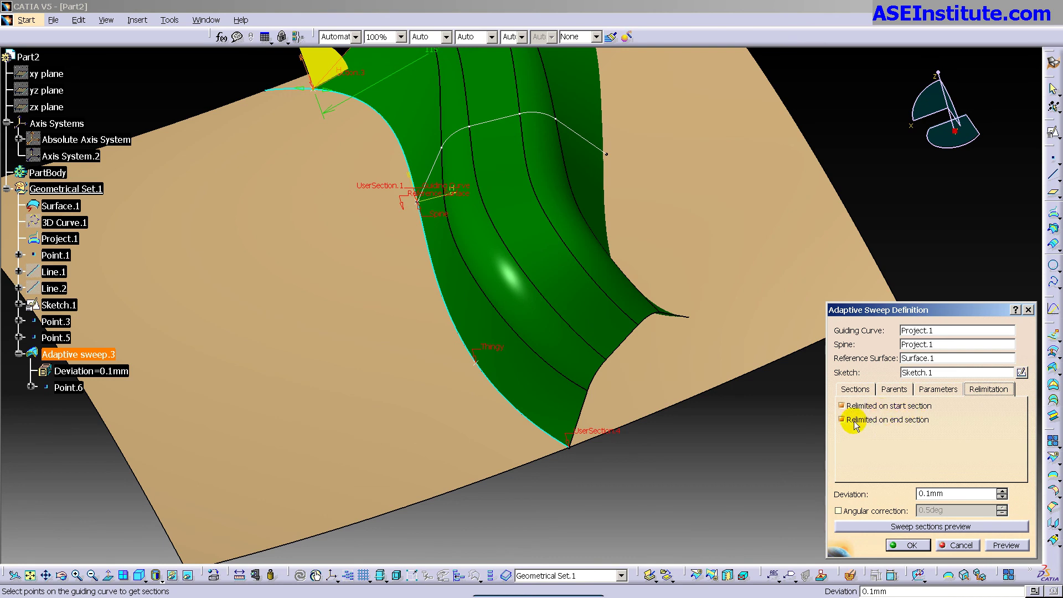
# - Clear both start and end section relimitation and apply the sweep unrelimited
pyautogui.moveTo(647, 377); pyautogui.dragTo(356, 302, button='middle')
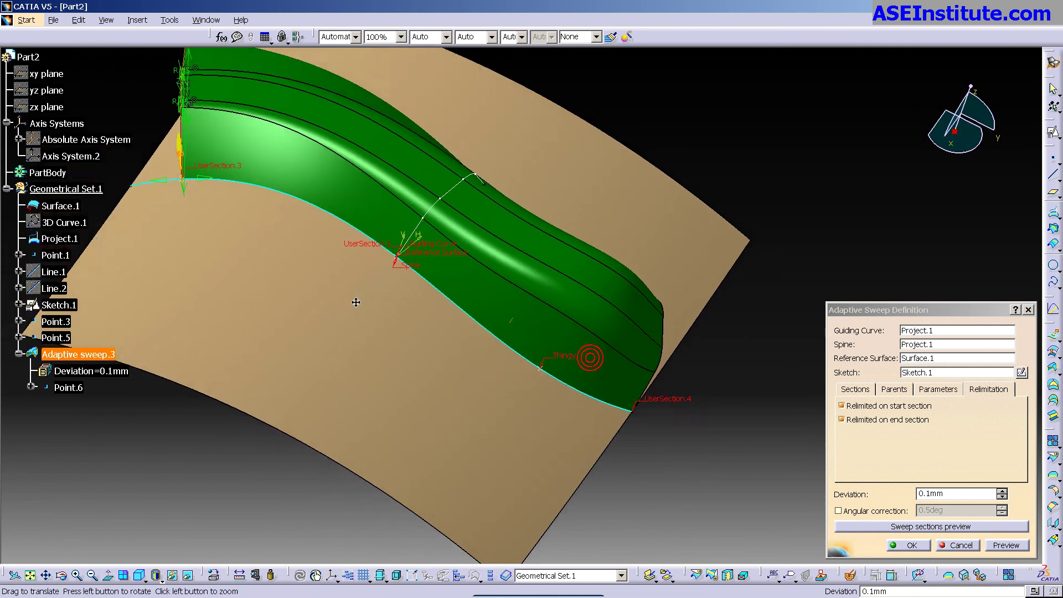
pyautogui.click(884, 419)
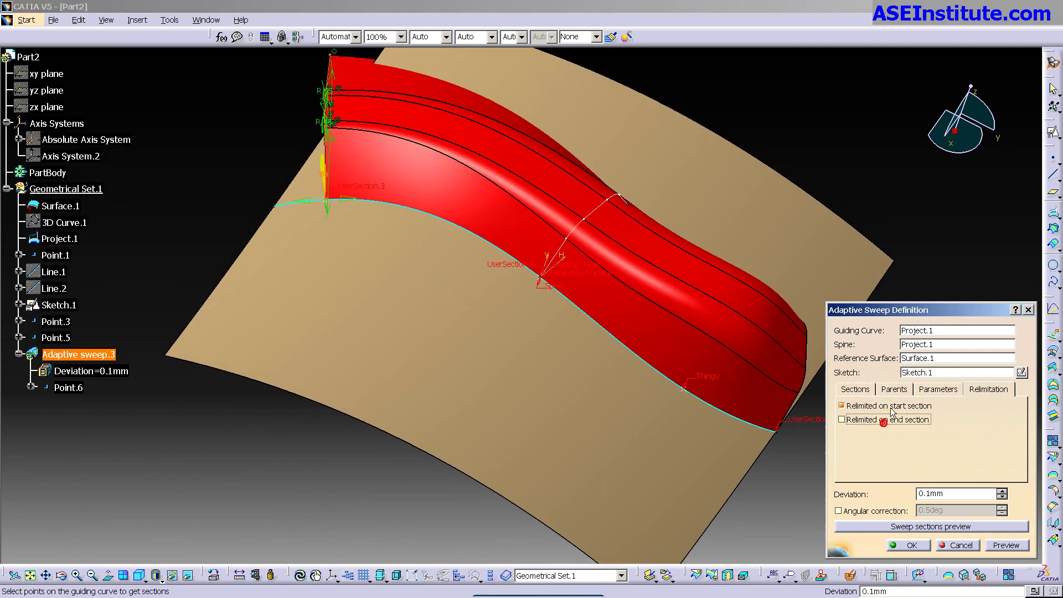
pyautogui.click(890, 409)
pyautogui.click(908, 545)
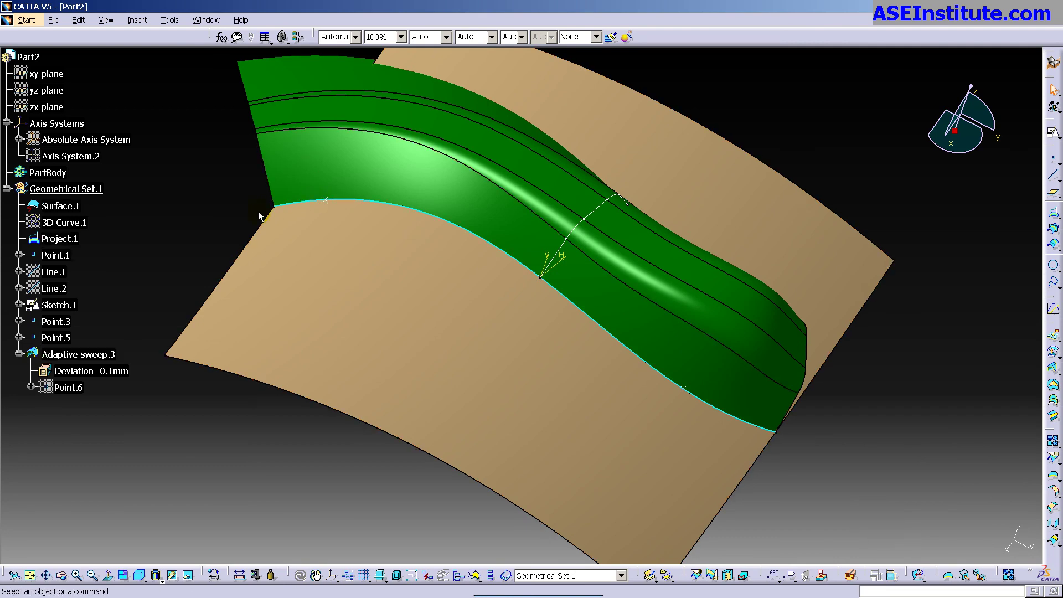
# - Re-enable relimitation on the start section only and apply the adaptive sweep
pyautogui.doubleClick(356, 180)
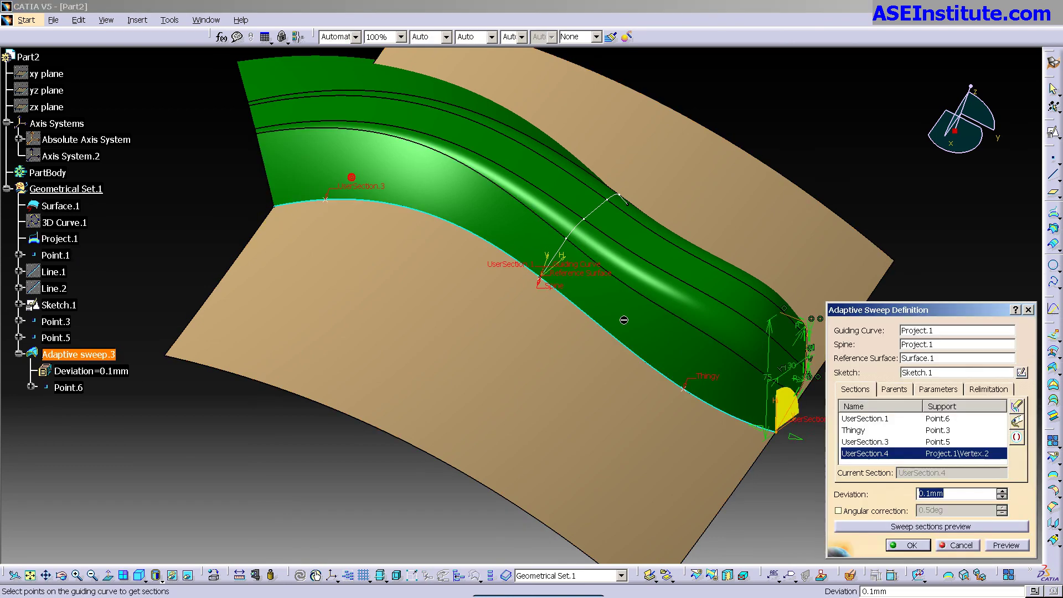
pyautogui.click(1000, 389)
pyautogui.click(869, 406)
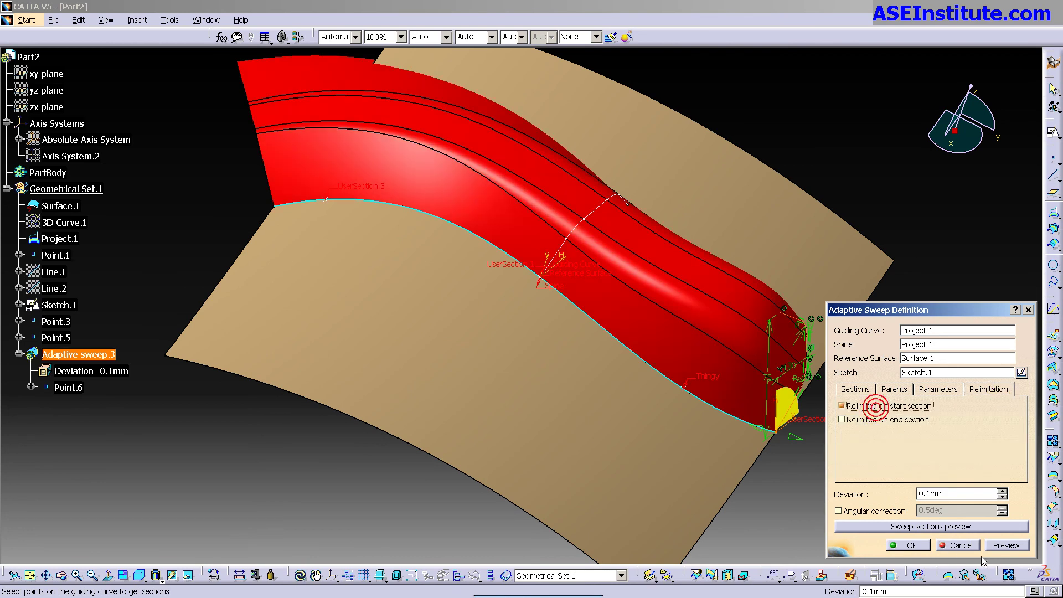
pyautogui.click(898, 544)
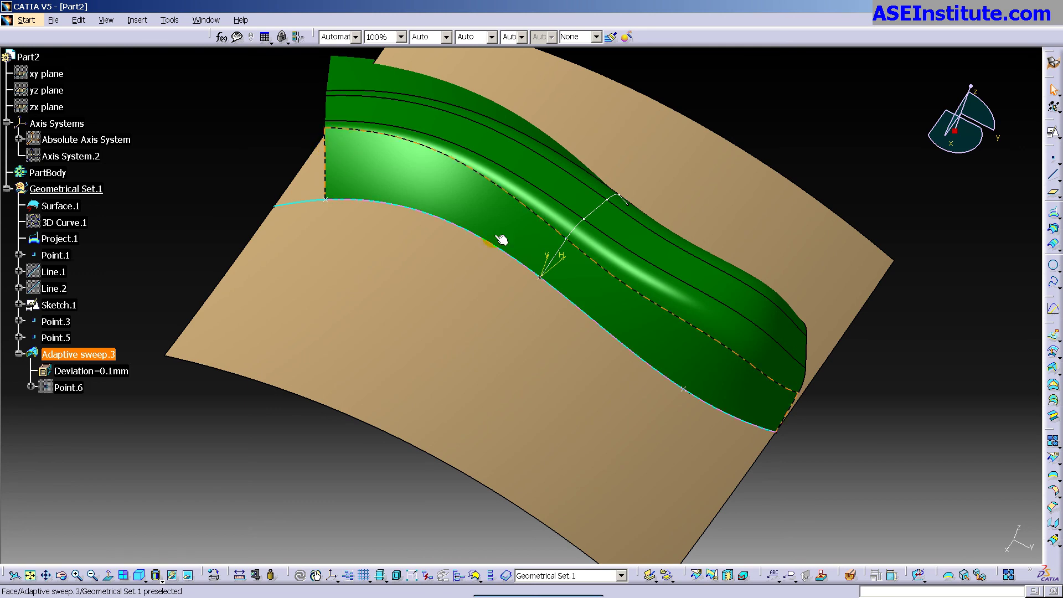
pyautogui.click(845, 433)
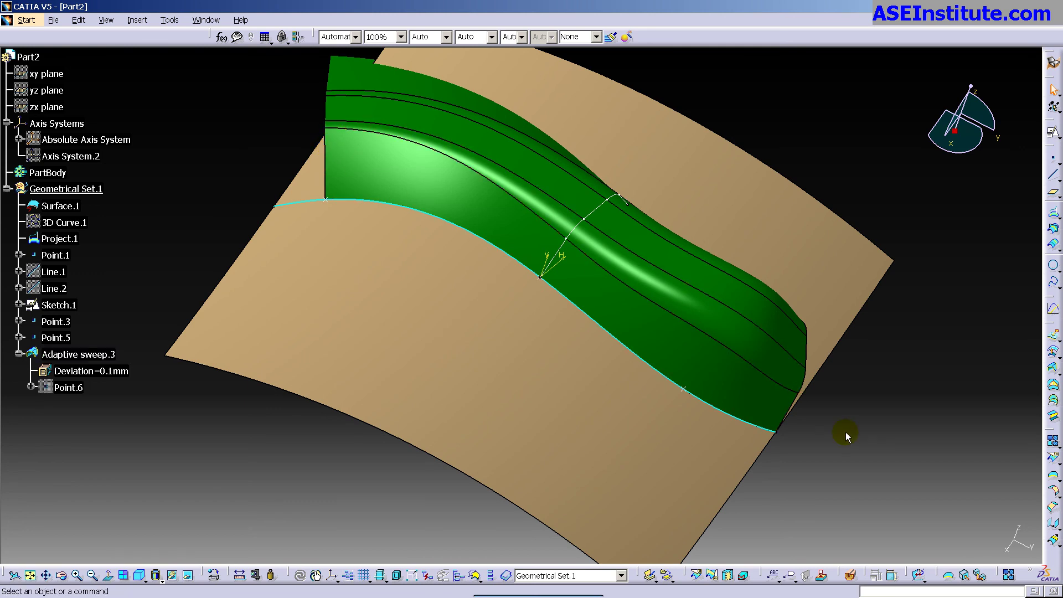